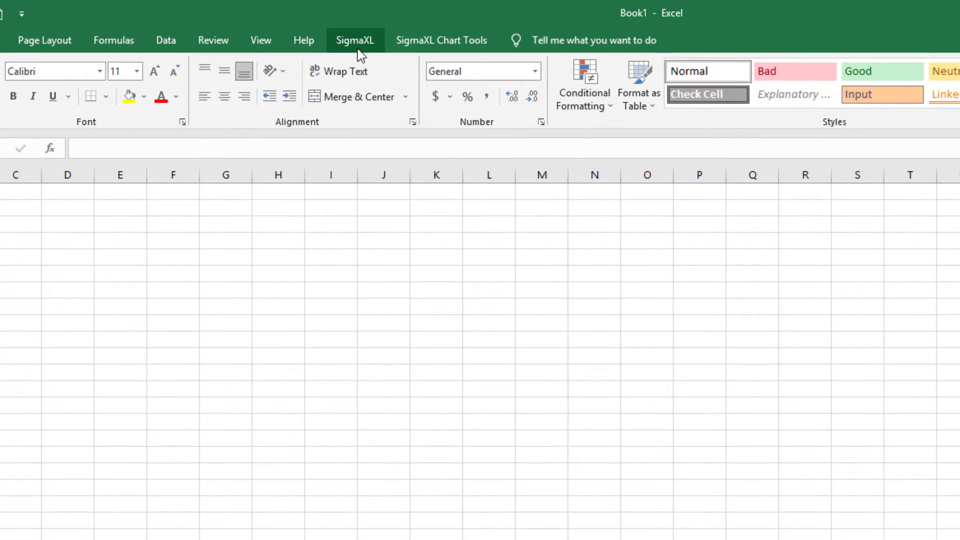
- Open the SigmaXL Shewhart ARL calculator template and calculate the ARL with the default inputs
{"action": "left_click", "coordinate": [317, 27]}
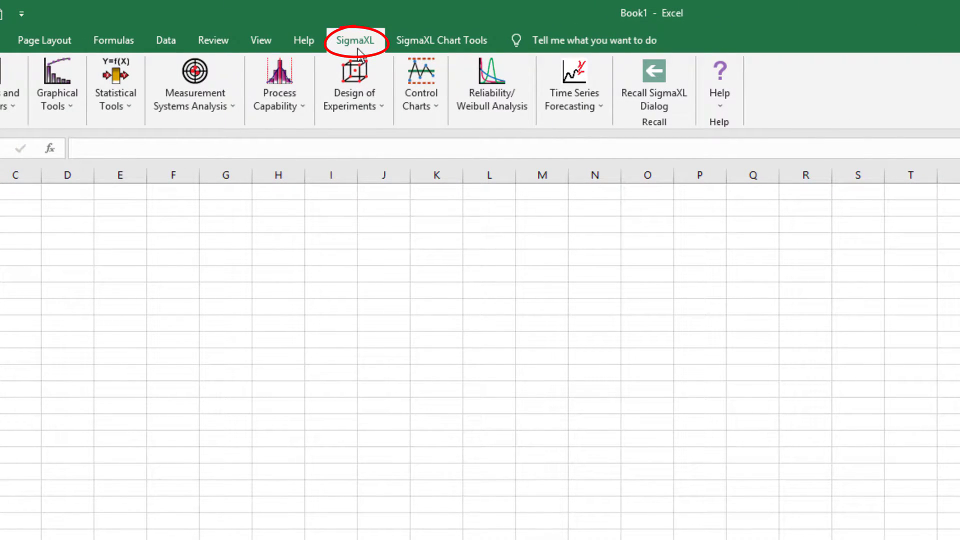
{"action": "left_click", "coordinate": [426, 116]}
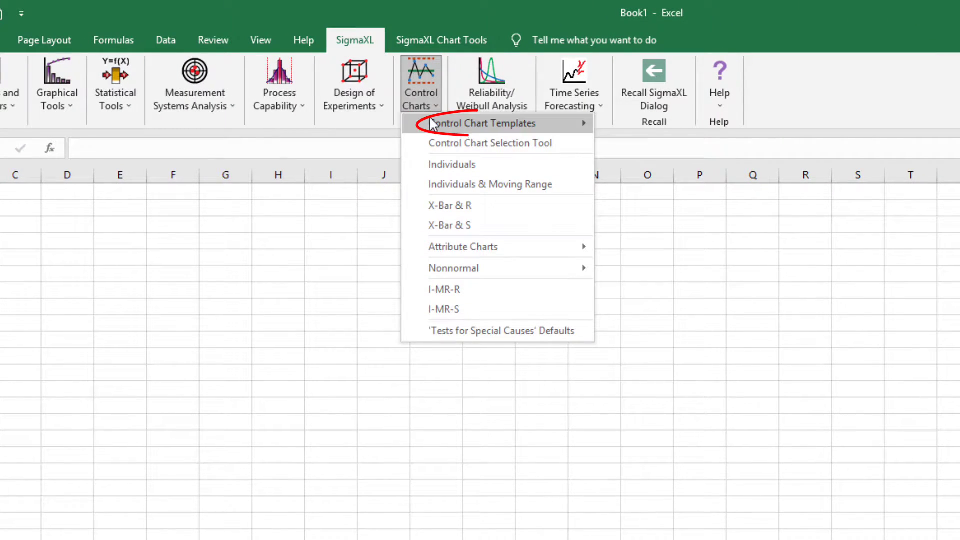
{"action": "mouse_move", "coordinate": [460, 123]}
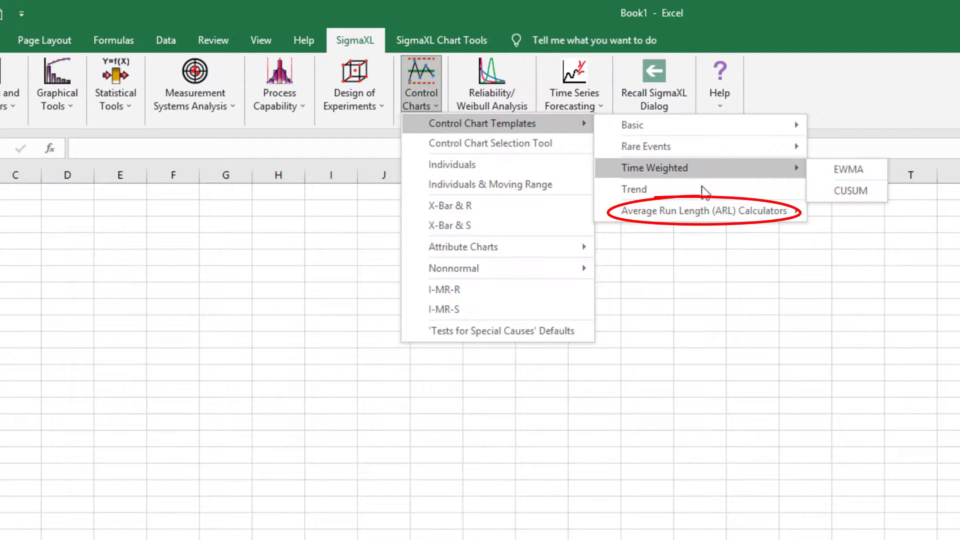
{"action": "mouse_move", "coordinate": [716, 220]}
{"action": "left_click", "coordinate": [869, 214]}
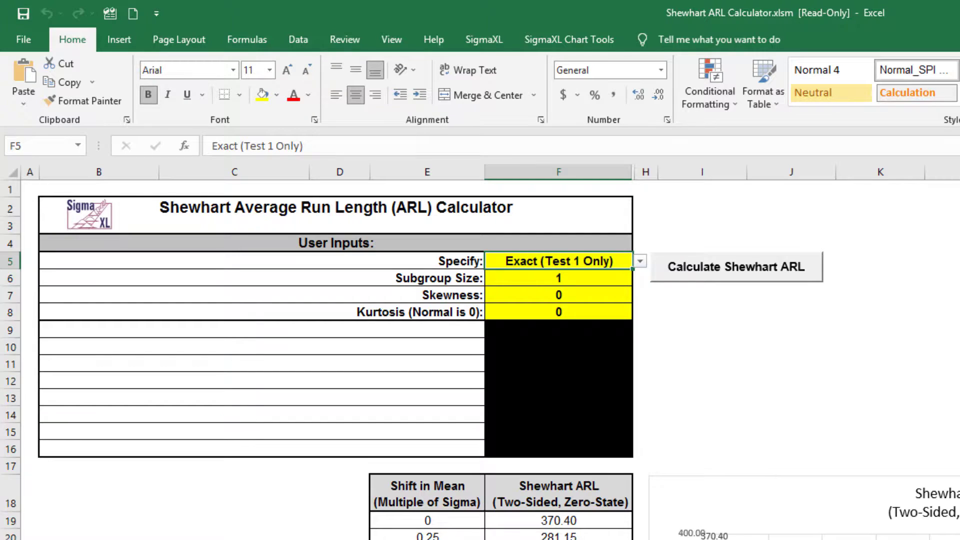
{"action": "left_click", "coordinate": [794, 280]}
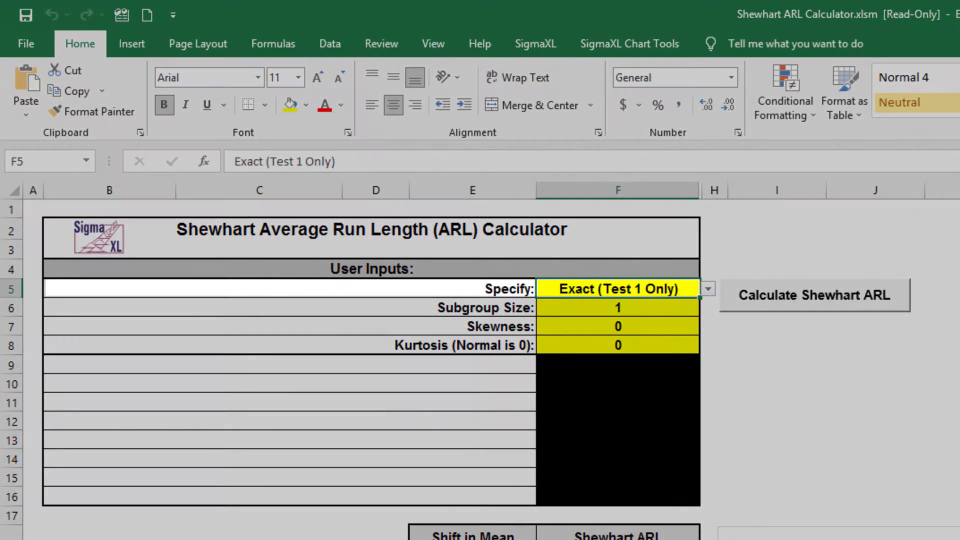
- Set the subgroup size to 4 and calculate the Shewhart ARL
{"action": "left_click", "coordinate": [654, 311]}
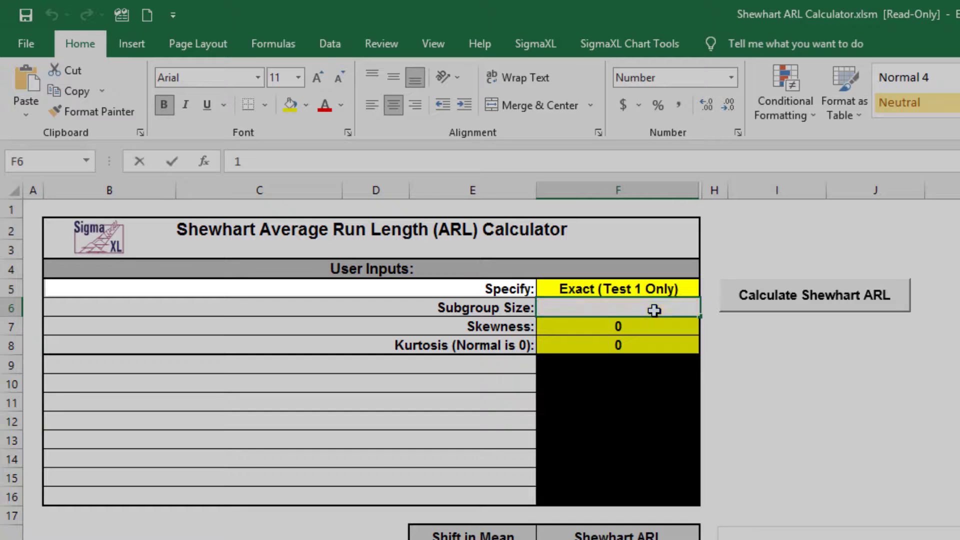
{"action": "type", "text": "4"}
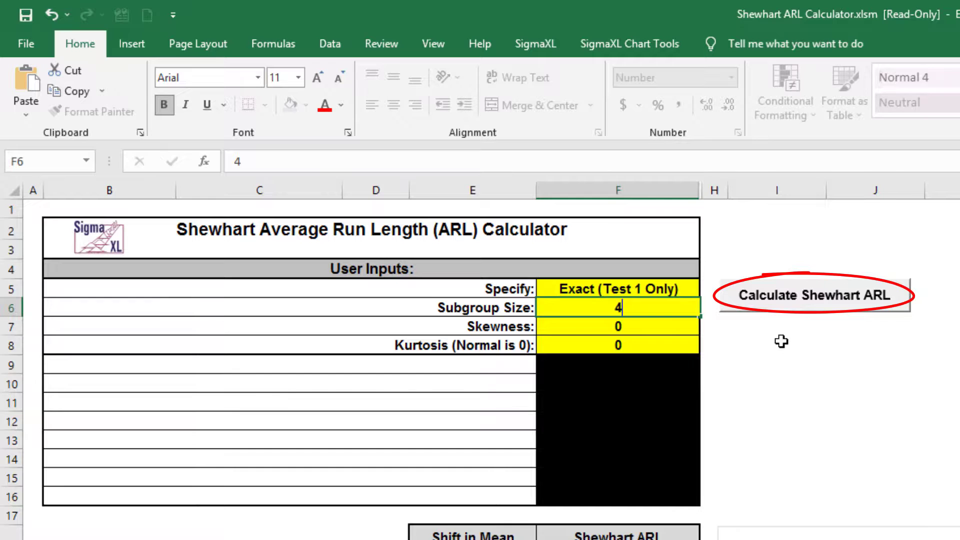
{"action": "key", "text": "Tab"}
{"action": "left_click", "coordinate": [796, 310]}
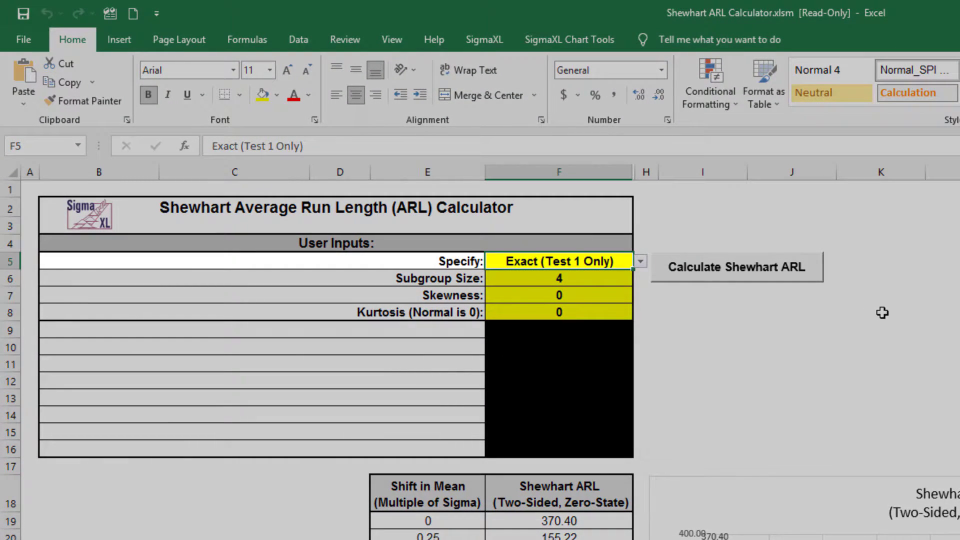
- Calculate the Shewhart ARL for a subgroup size of 1, skewness of 2 and kurtosis of 6
{"action": "left_click", "coordinate": [606, 280]}
{"action": "type", "text": "1"}
{"action": "left_click", "coordinate": [615, 297]}
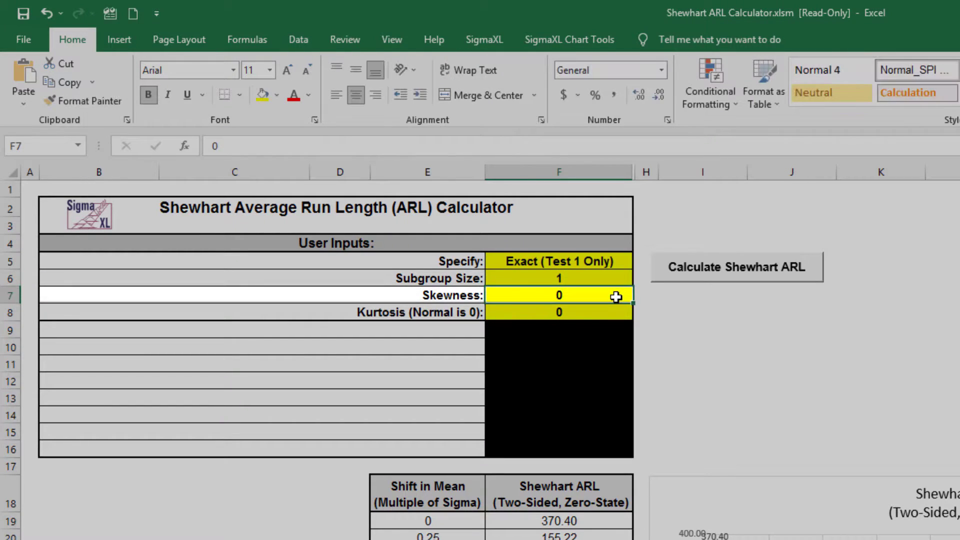
{"action": "type", "text": "2"}
{"action": "key", "text": "Return"}
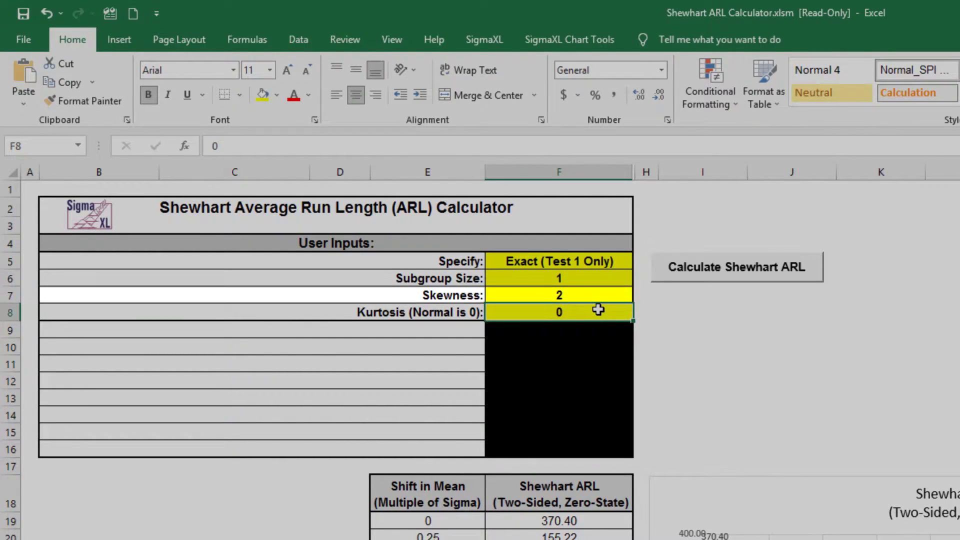
{"action": "type", "text": "6"}
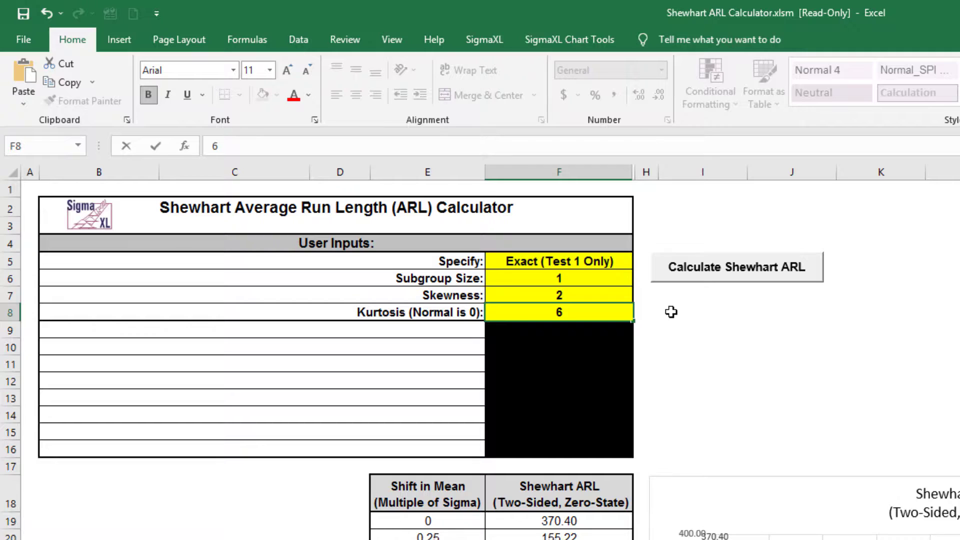
{"action": "left_click", "coordinate": [723, 285]}
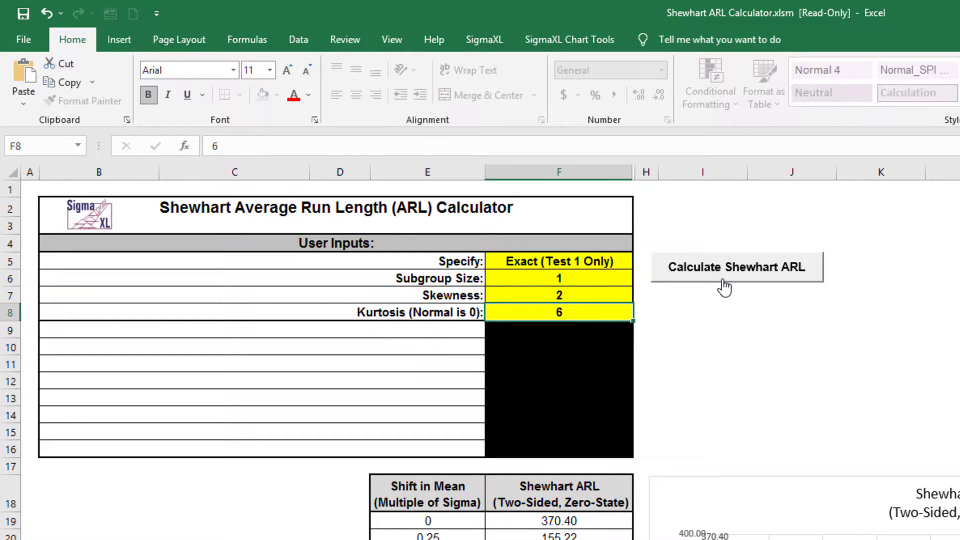
{"action": "left_click", "coordinate": [723, 286]}
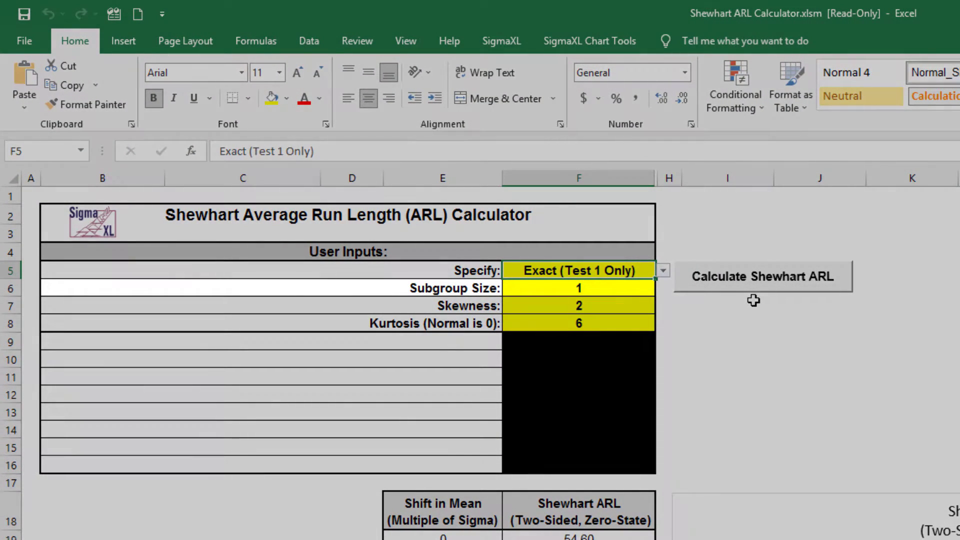
- Change the subgroup size to 4, keeping the skewed distribution inputs, and recalculate the Shewhart ARL
{"action": "left_click", "coordinate": [621, 285]}
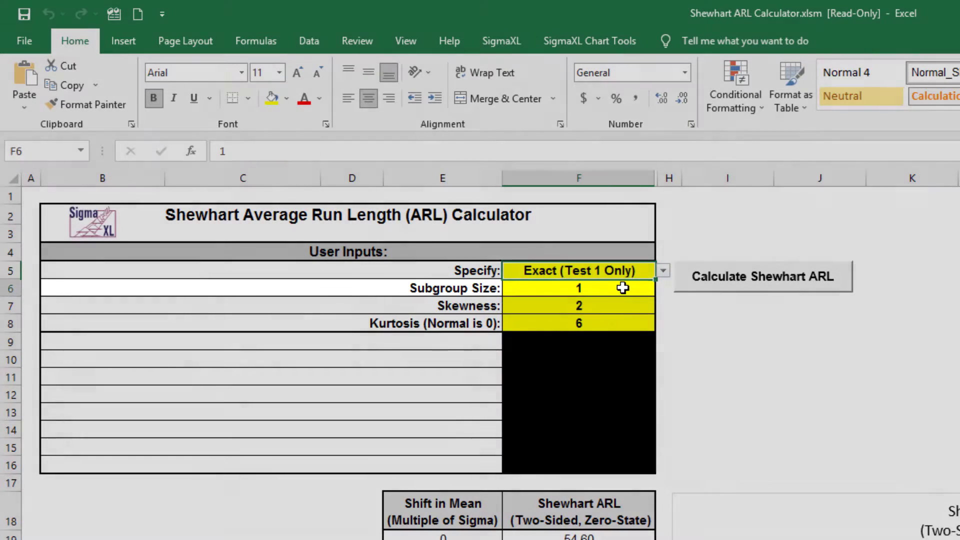
{"action": "type", "text": "4"}
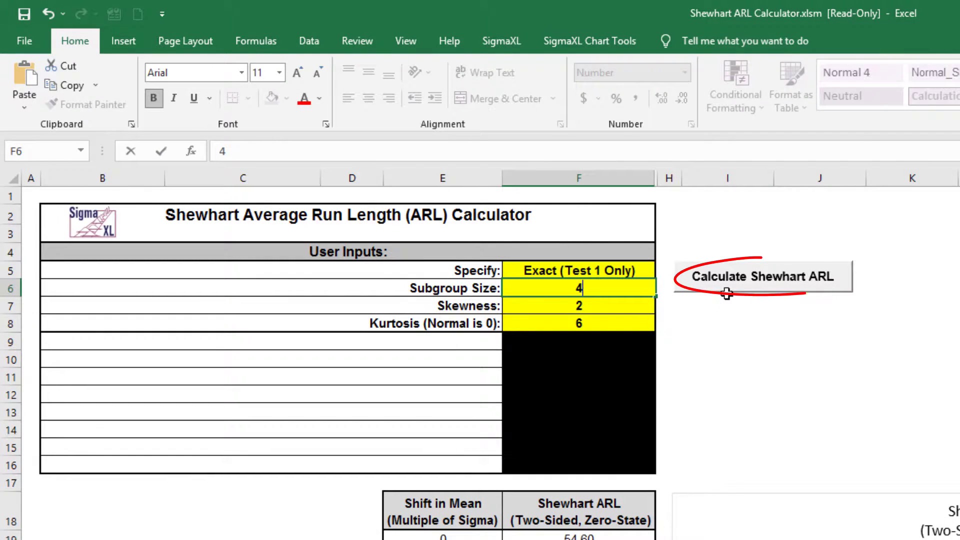
{"action": "left_click", "coordinate": [750, 286]}
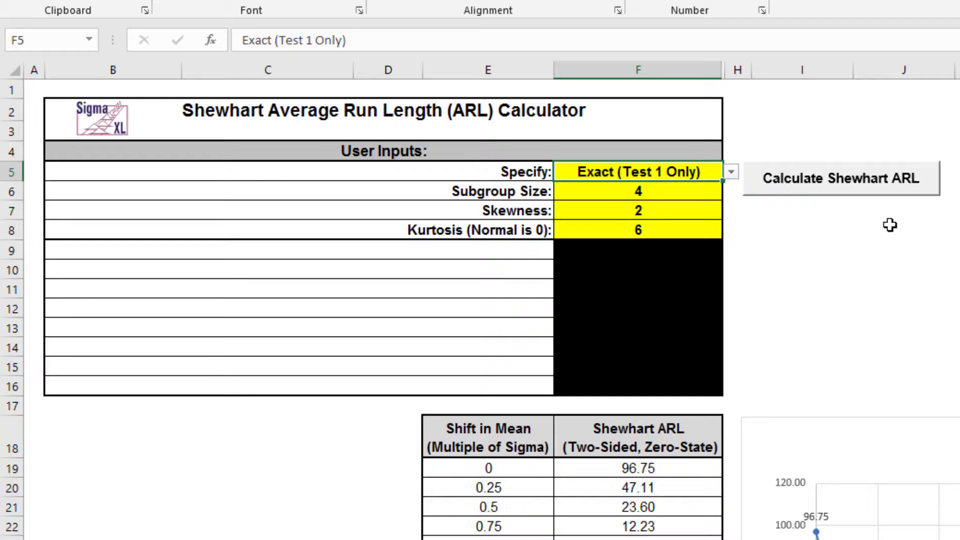
- Specify the Monte Carlo method with subgroup size 1, skewness 0 and kurtosis 0
{"action": "left_click", "coordinate": [731, 172]}
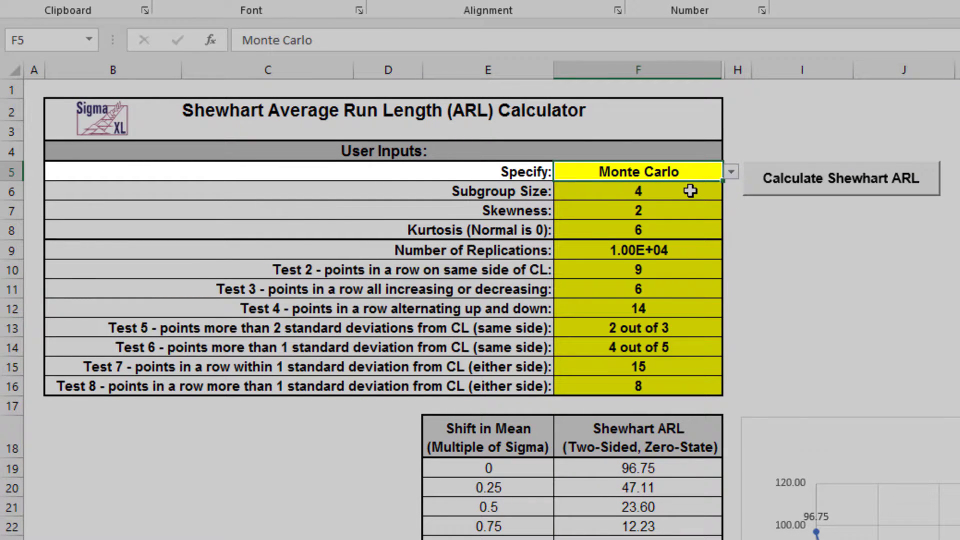
{"action": "left_click", "coordinate": [690, 191]}
{"action": "type", "text": "1"}
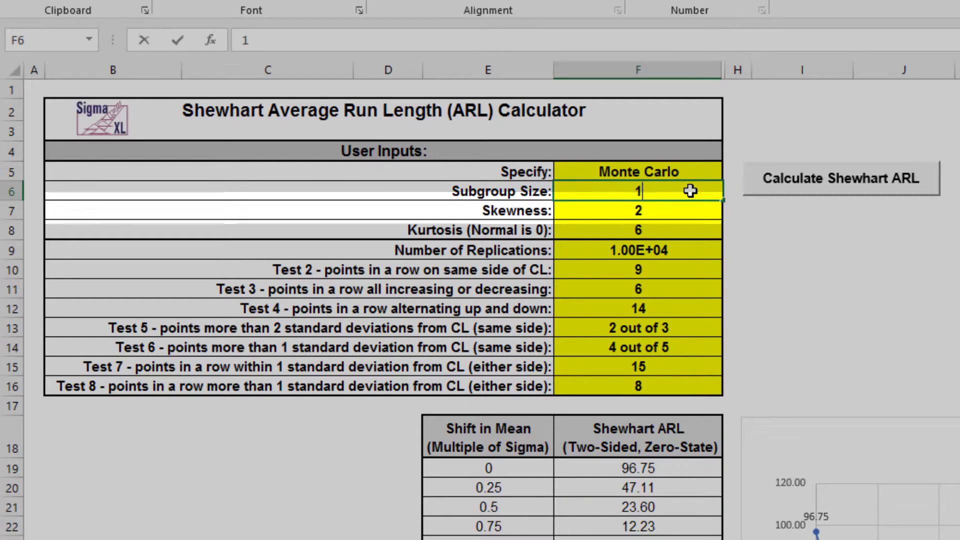
{"action": "left_click", "coordinate": [686, 211]}
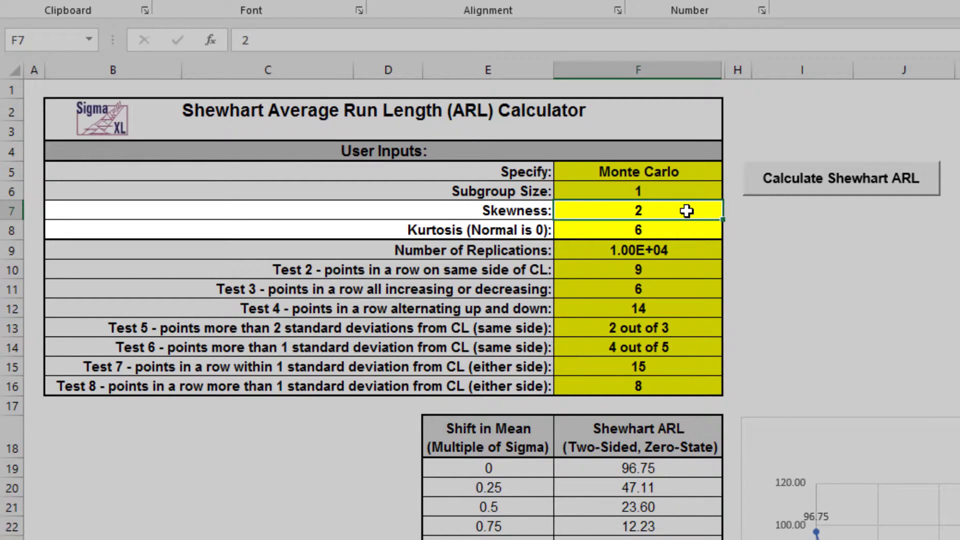
{"action": "type", "text": "0"}
{"action": "left_click", "coordinate": [676, 234]}
{"action": "type", "text": "0"}
{"action": "left_click", "coordinate": [676, 244]}
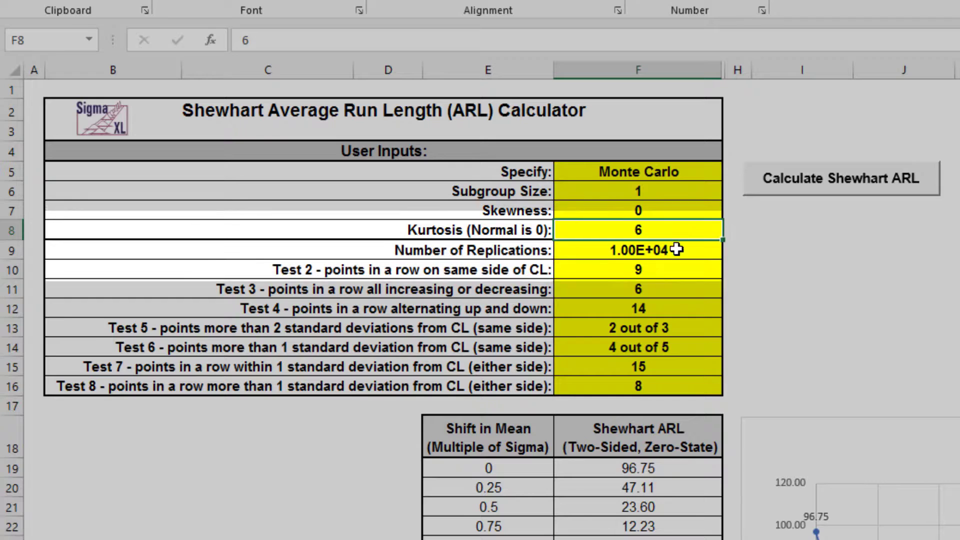
- Set Test 2, Test 3 and Test 4 to N/A in the user inputs
{"action": "left_click", "coordinate": [659, 271]}
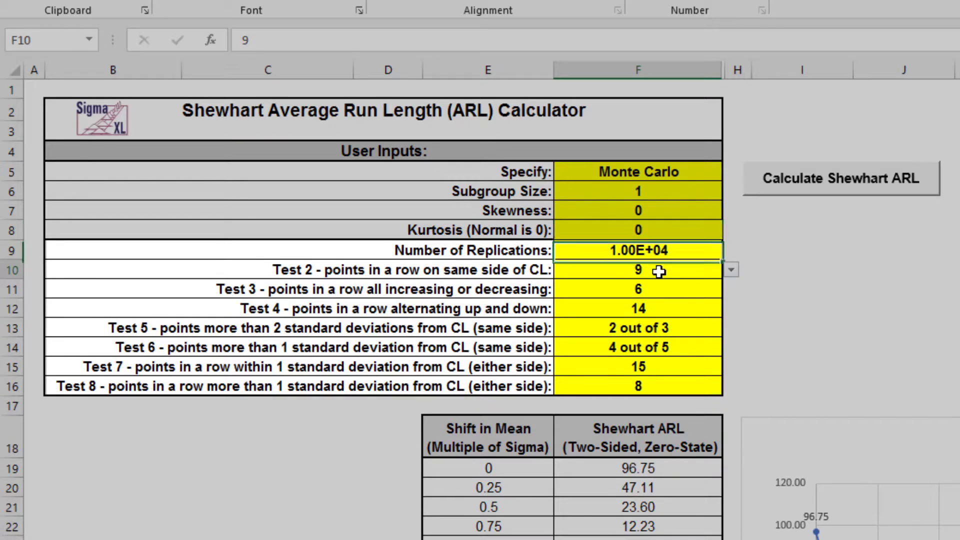
{"action": "key", "text": "alt+Down"}
{"action": "left_click", "coordinate": [688, 285]}
{"action": "left_click", "coordinate": [688, 295]}
{"action": "key", "text": "alt+Down"}
{"action": "left_click", "coordinate": [687, 302]}
{"action": "left_click", "coordinate": [688, 308]}
{"action": "key", "text": "alt+Down"}
{"action": "left_click", "coordinate": [689, 320]}
- Set Tests 5 through 8 to N/A and calculate the Monte Carlo Shewhart ARL
{"action": "left_click", "coordinate": [689, 327]}
{"action": "key", "text": "alt+Down"}
{"action": "left_click", "coordinate": [682, 345]}
{"action": "key", "text": "alt+Down"}
{"action": "left_click", "coordinate": [676, 363]}
{"action": "key", "text": "alt+Down"}
{"action": "left_click", "coordinate": [675, 383]}
{"action": "key", "text": "alt+Down"}
{"action": "left_click", "coordinate": [667, 404]}
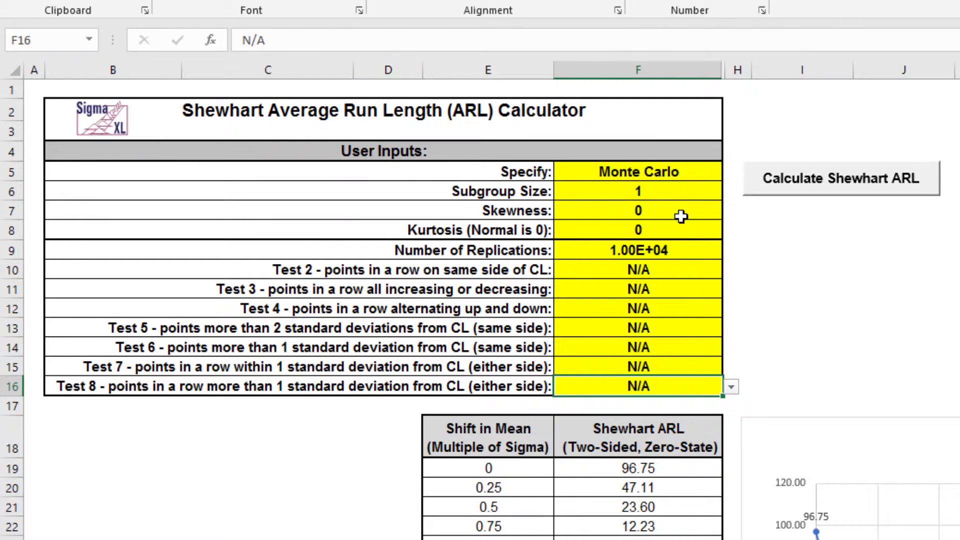
{"action": "left_click", "coordinate": [799, 191]}
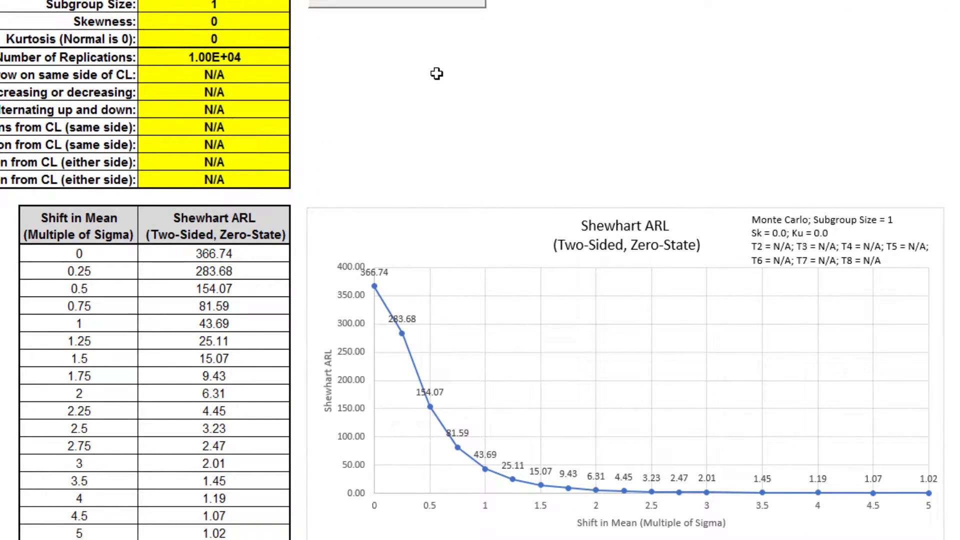
{"action": "left_click_drag", "start_coordinate": [641, 539], "coordinate": [657, 500]}
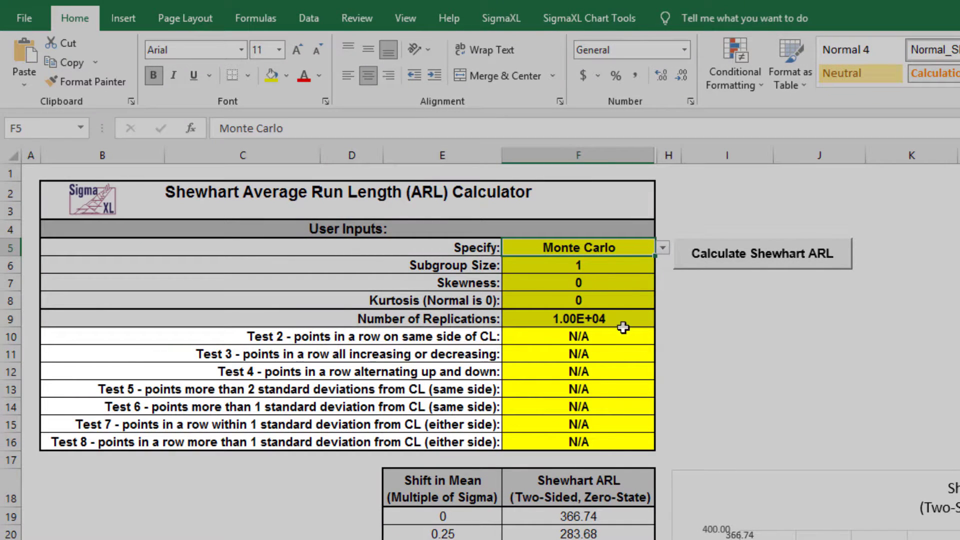
- Set Test 2 to 9, Test 3 to 6 and Test 4 to 14 points in a row
{"action": "left_click", "coordinate": [631, 336]}
{"action": "left_click", "coordinate": [662, 336]}
{"action": "left_click", "coordinate": [570, 385]}
{"action": "left_click", "coordinate": [644, 350]}
{"action": "left_click", "coordinate": [662, 354]}
{"action": "left_click", "coordinate": [570, 381]}
{"action": "left_click", "coordinate": [645, 371]}
{"action": "left_click", "coordinate": [662, 371]}
{"action": "left_click", "coordinate": [604, 395]}
- Set Test 5 to 2 out of 3 and Test 6 to 4 out of 5
{"action": "left_click", "coordinate": [603, 395]}
{"action": "left_click", "coordinate": [662, 389]}
{"action": "left_click", "coordinate": [610, 412]}
{"action": "left_click", "coordinate": [612, 410]}
{"action": "left_click", "coordinate": [662, 406]}
{"action": "left_click", "coordinate": [625, 422]}
- Set Test 7 to 15 and Test 8 to 8 points in a row
{"action": "left_click", "coordinate": [647, 424]}
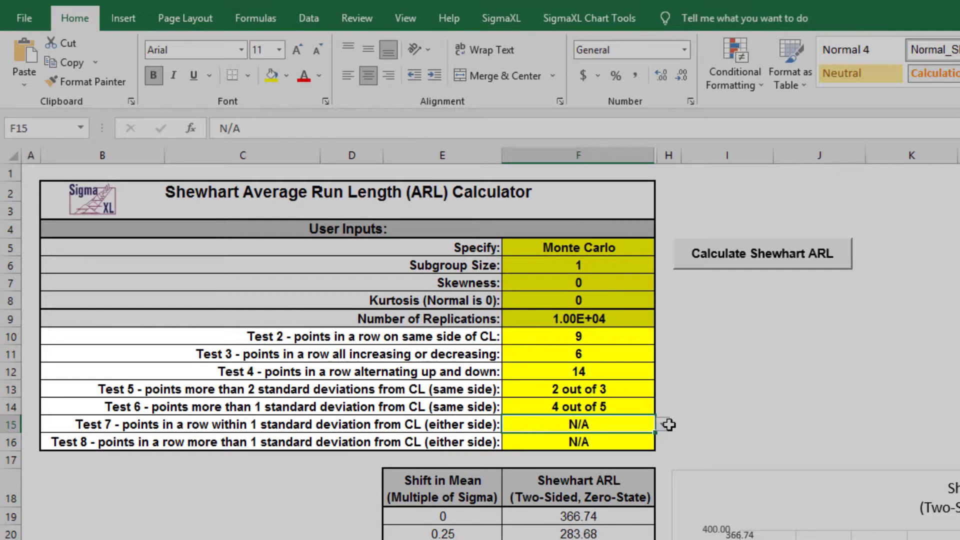
{"action": "left_click", "coordinate": [662, 424]}
{"action": "left_click", "coordinate": [640, 450]}
{"action": "left_click", "coordinate": [647, 443]}
{"action": "left_click", "coordinate": [662, 443]}
{"action": "left_click", "coordinate": [599, 464]}
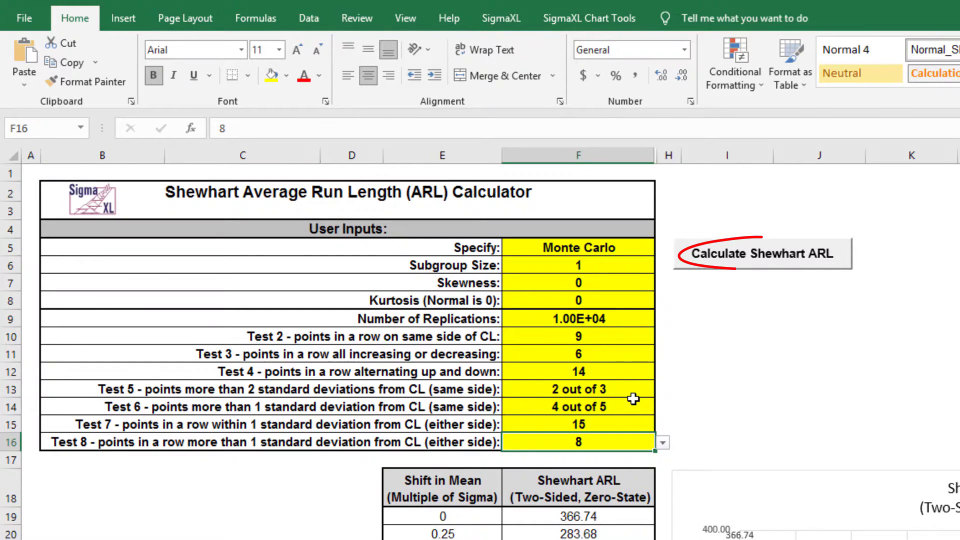
- Calculate the Shewhart ARL with all tests and review the Monte Carlo run length standard deviation and percentiles table
{"action": "left_click", "coordinate": [741, 253]}
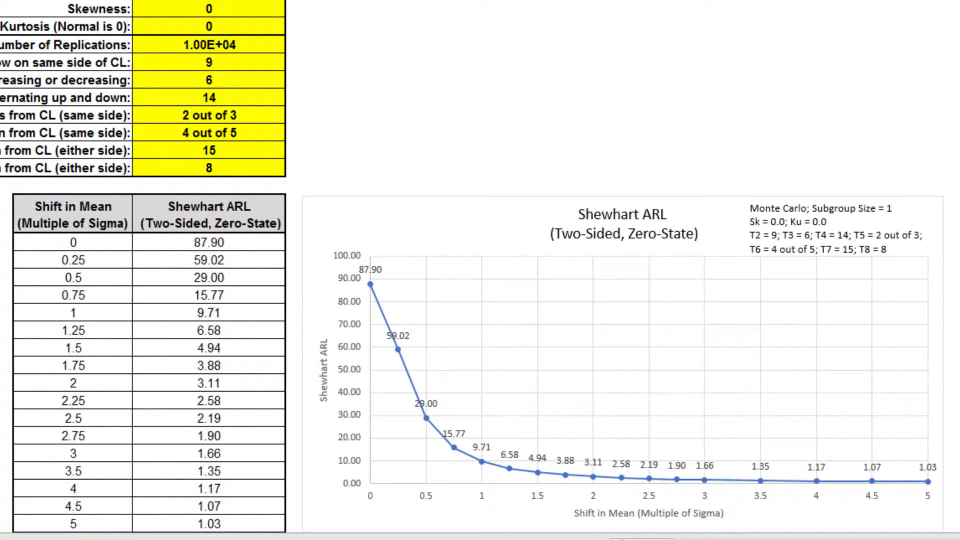
{"action": "left_click_drag", "start_coordinate": [650, 539], "coordinate": [699, 539]}
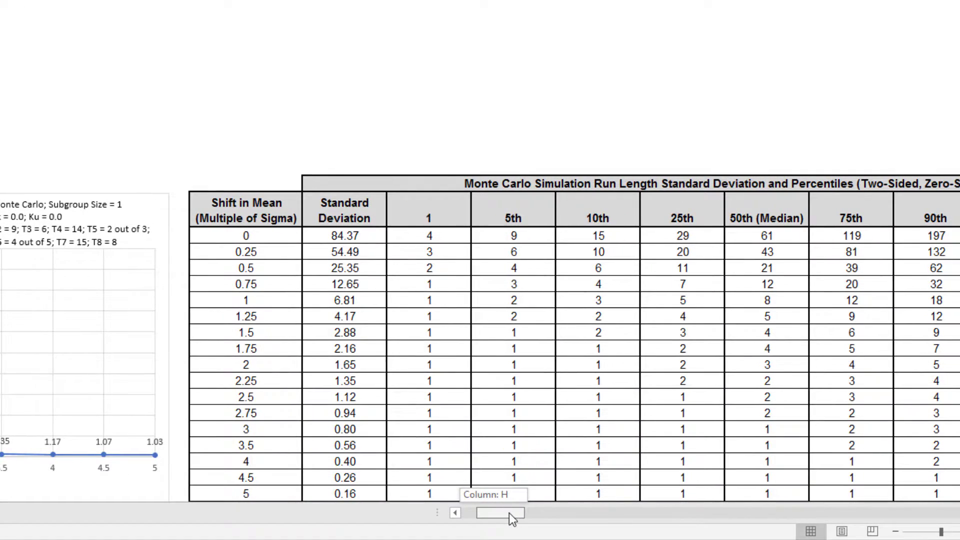
{"action": "left_click_drag", "start_coordinate": [509, 513], "coordinate": [516, 512]}
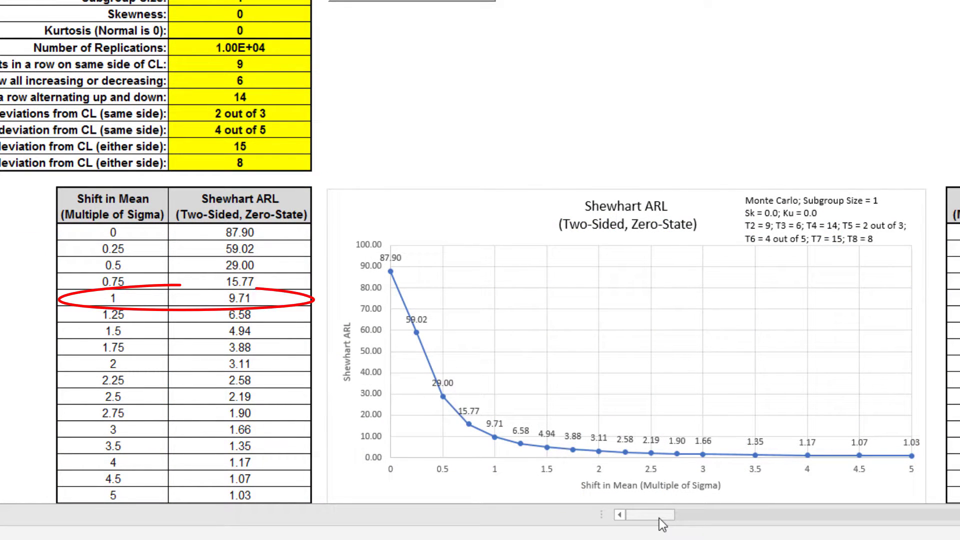
{"action": "left_click_drag", "start_coordinate": [659, 518], "coordinate": [659, 518]}
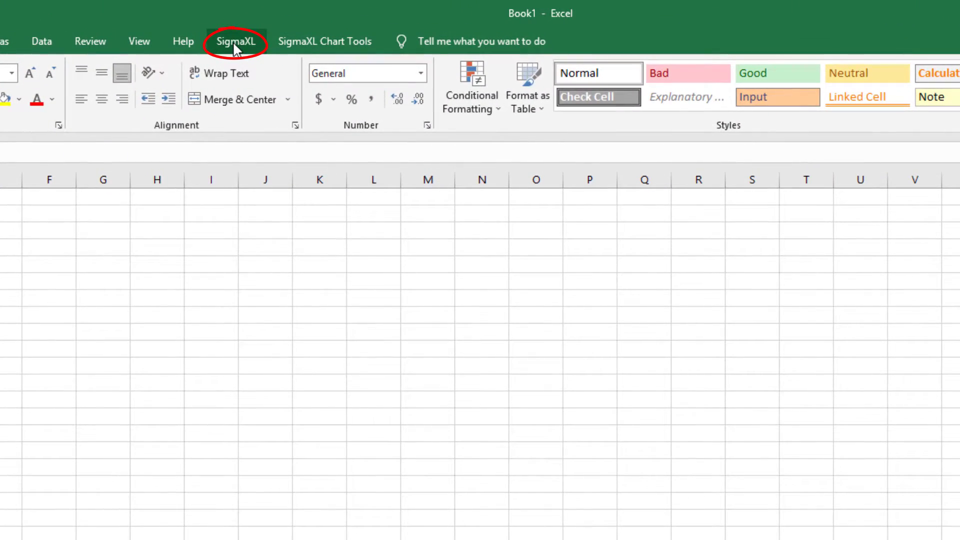
- Open the SigmaXL EWMA ARL calculator template from the blank Book1 workbook
{"action": "left_click", "coordinate": [307, 29]}
{"action": "left_click", "coordinate": [288, 106]}
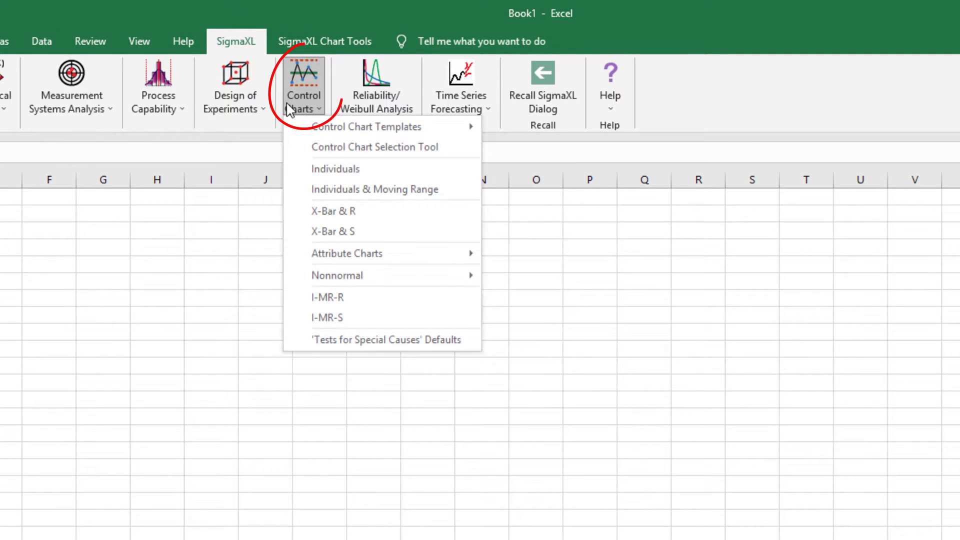
{"action": "mouse_move", "coordinate": [330, 130]}
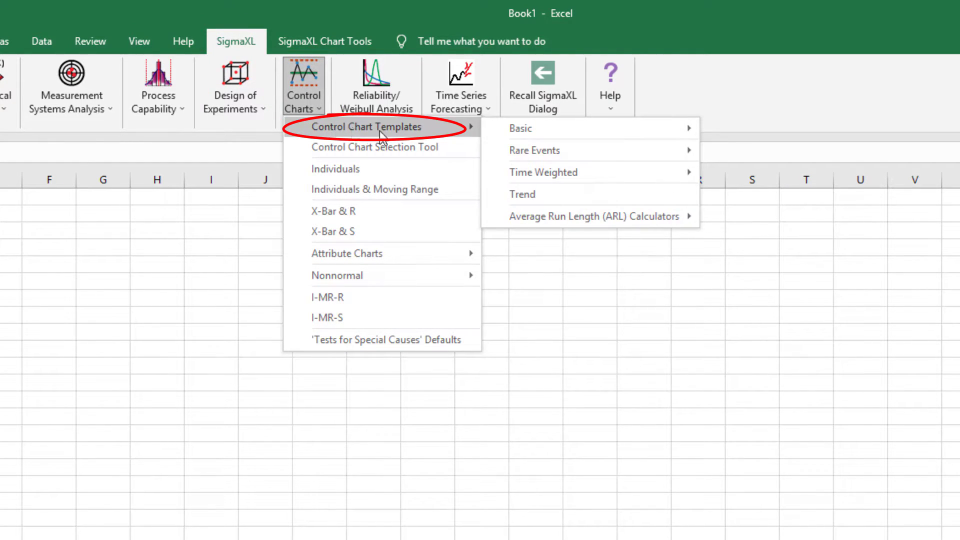
{"action": "mouse_move", "coordinate": [589, 224]}
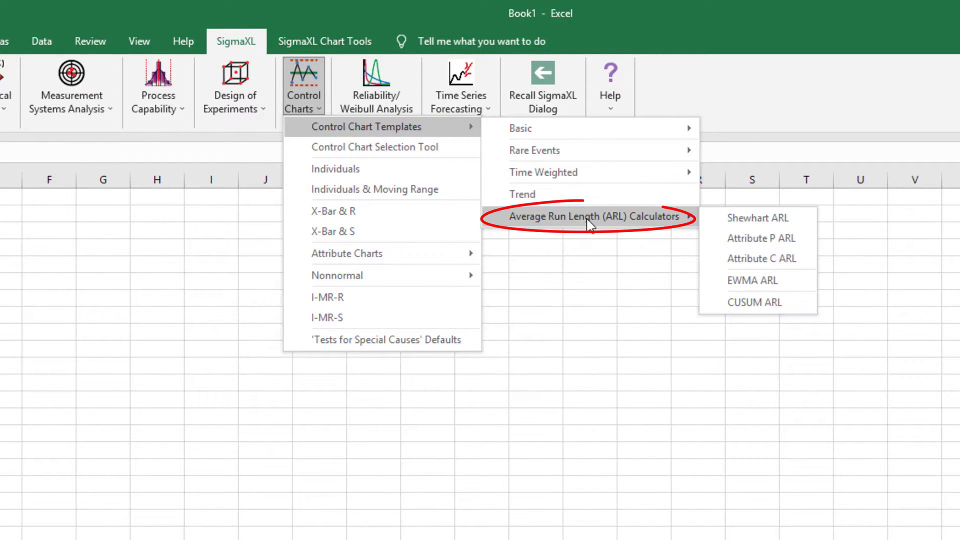
{"action": "left_click", "coordinate": [754, 281]}
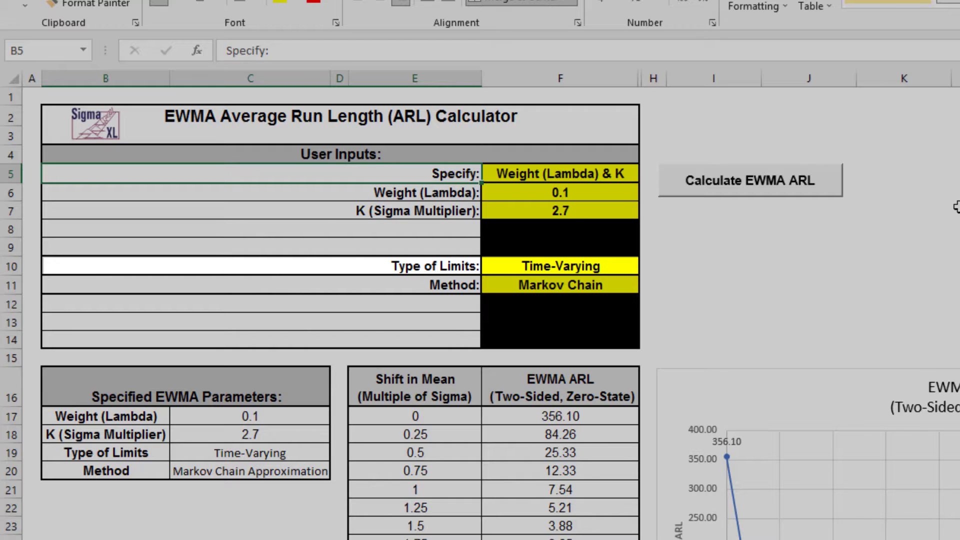
- Calculate the EWMA ARL for weight 0.1 and K 2.7, keeping Time-Varying limits and the Markov Chain method
{"action": "left_click_drag", "start_coordinate": [604, 276], "coordinate": [643, 265]}
{"action": "left_click", "coordinate": [631, 265]}
{"action": "left_click", "coordinate": [647, 266]}
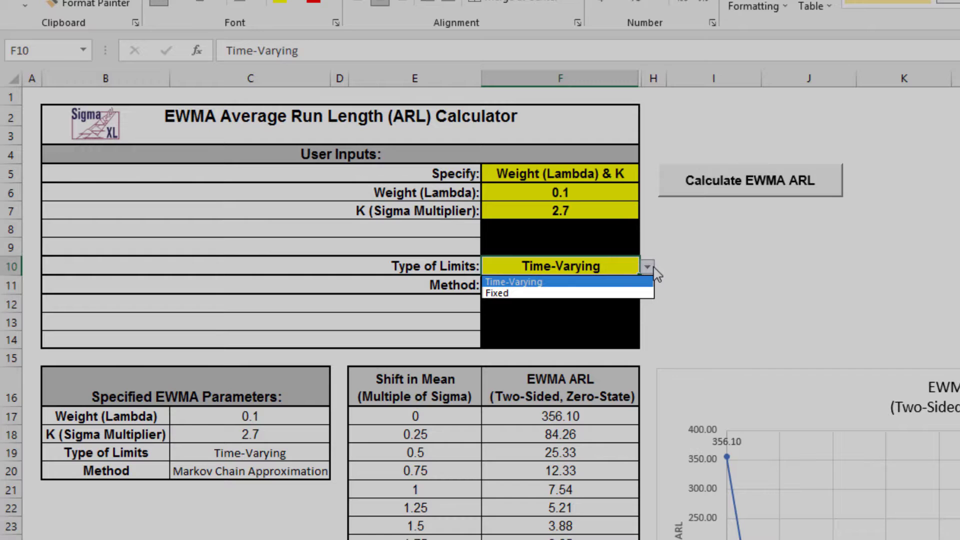
{"action": "key", "text": "Escape"}
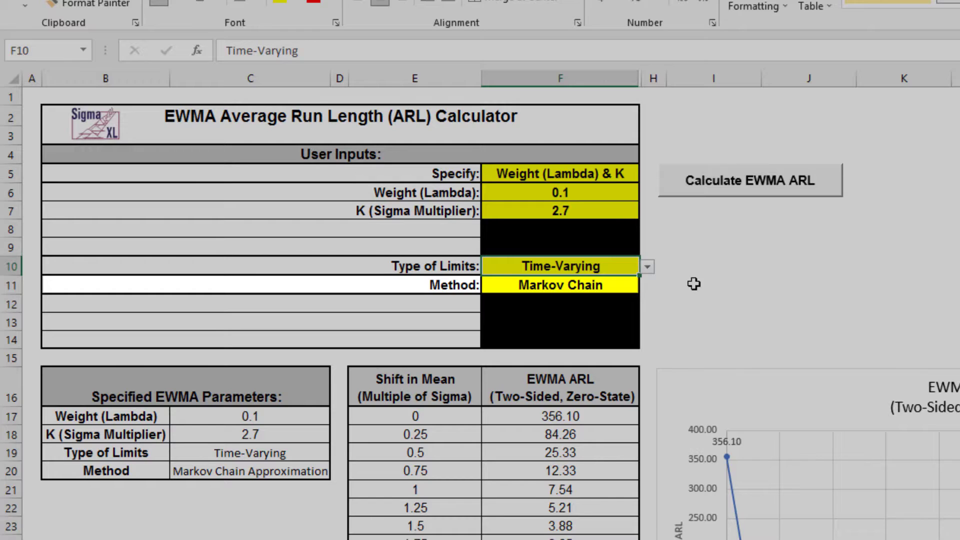
{"action": "left_click", "coordinate": [631, 285]}
{"action": "left_click", "coordinate": [647, 286]}
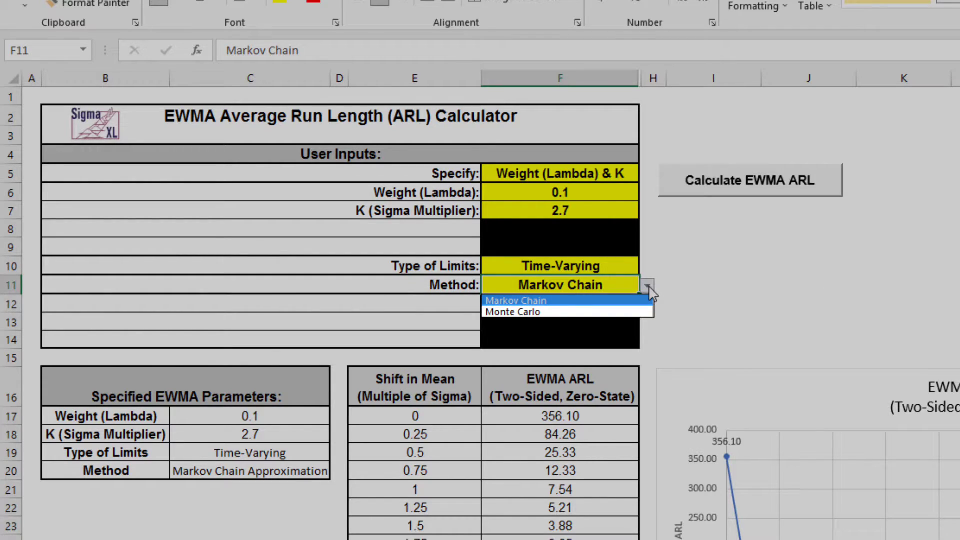
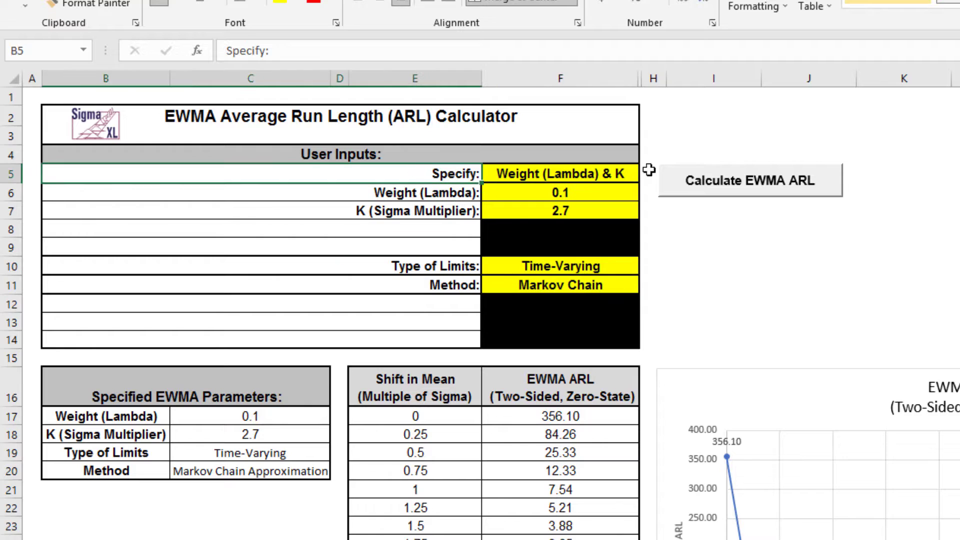
{"action": "left_click", "coordinate": [808, 193]}
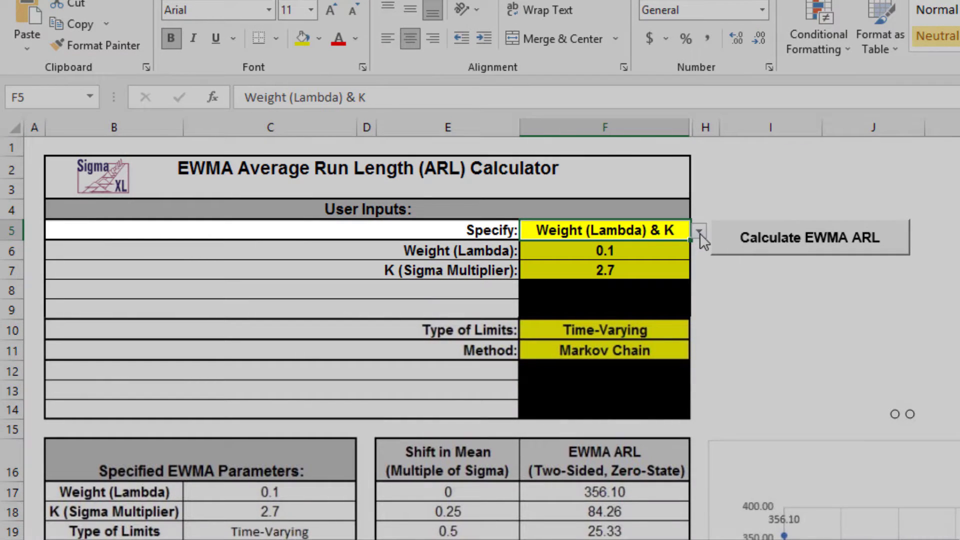
- Specify Weight (Lambda) & ARL0 and calculate the EWMA ARL for weight 0.1 and an in-control ARL of 370.4
{"action": "left_click", "coordinate": [698, 232]}
{"action": "left_click", "coordinate": [674, 259]}
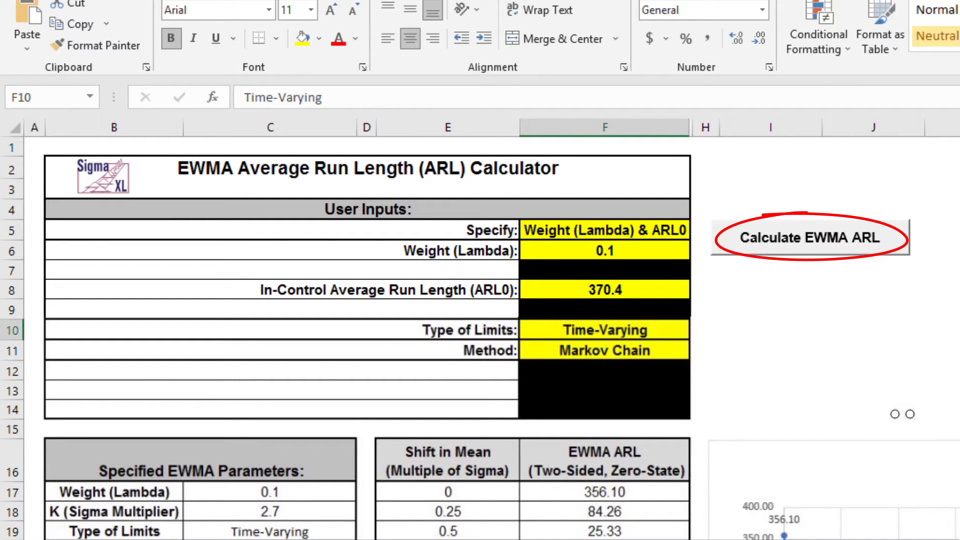
{"action": "left_click", "coordinate": [812, 244]}
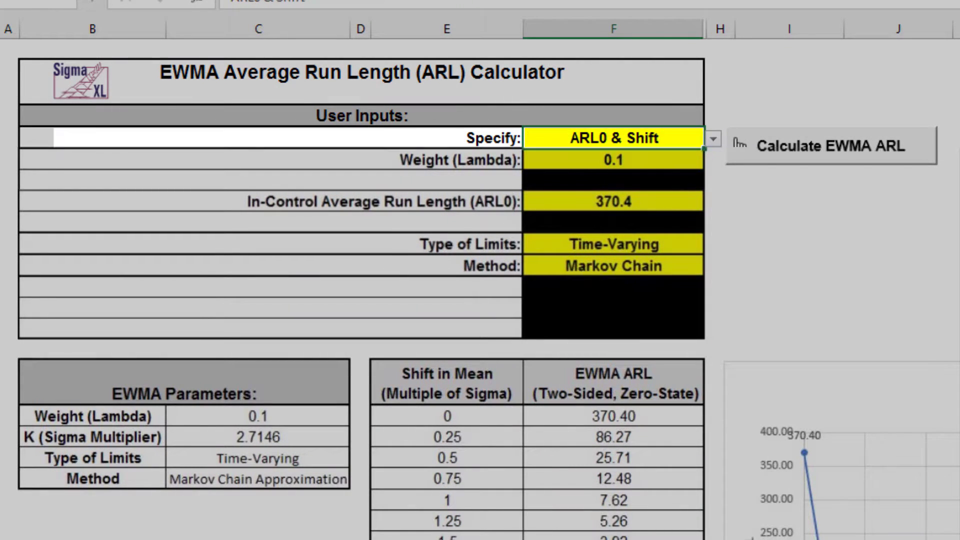
- Specify Weight (Lambda) & K for the EWMA calculation and set the weight to 0.1
{"action": "left_click", "coordinate": [713, 139]}
{"action": "left_click", "coordinate": [575, 153]}
{"action": "left_click", "coordinate": [651, 160]}
{"action": "type", "text": "0.1"}
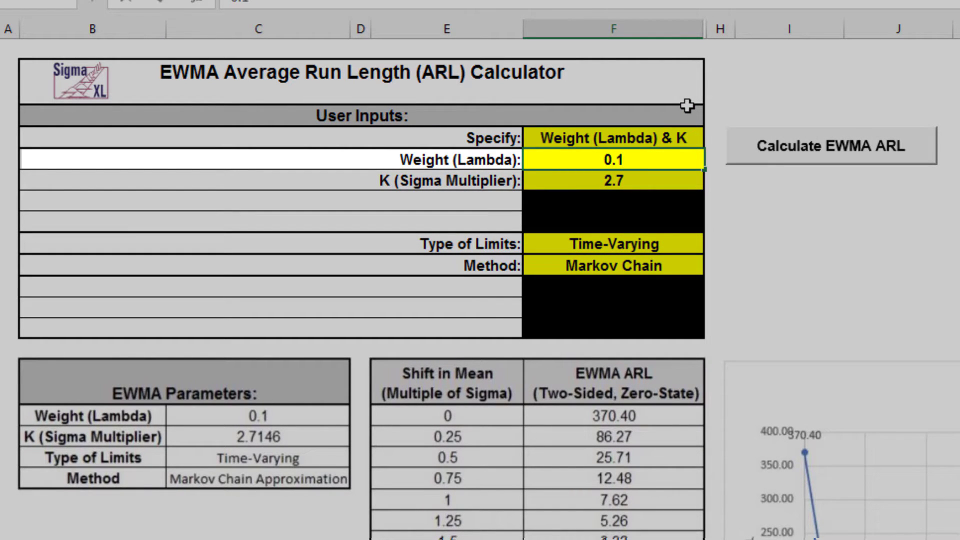
- Set the EWMA method to Monte Carlo with skewness 0 and kurtosis 0
{"action": "left_click", "coordinate": [676, 265]}
{"action": "left_click", "coordinate": [717, 270]}
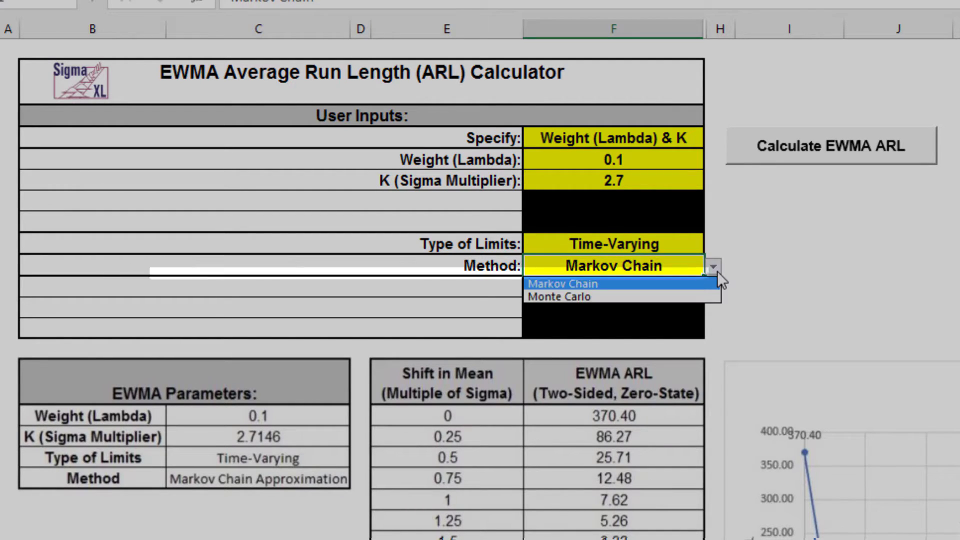
{"action": "left_click", "coordinate": [649, 295]}
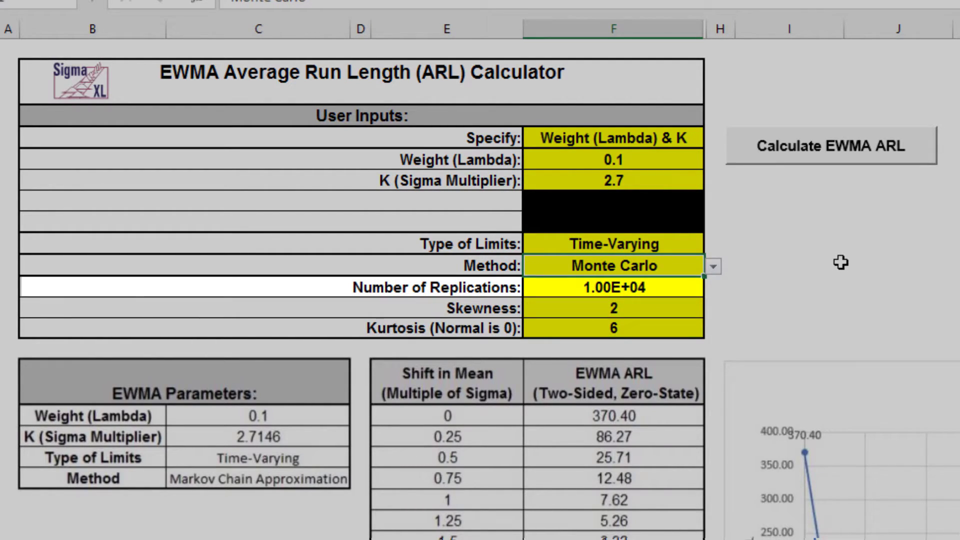
{"action": "left_click", "coordinate": [674, 307]}
{"action": "type", "text": "0"}
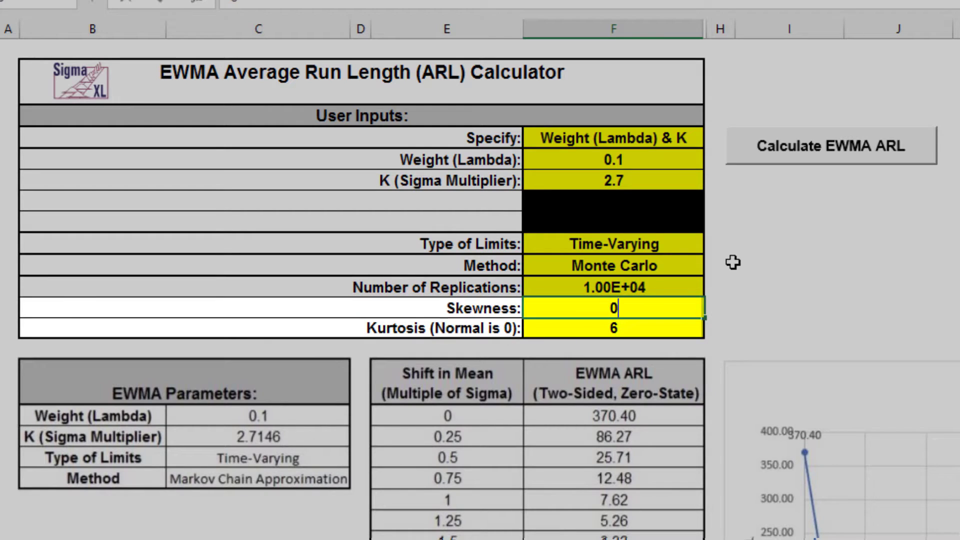
{"action": "left_click", "coordinate": [663, 330]}
{"action": "type", "text": "0"}
{"action": "key", "text": "Return"}
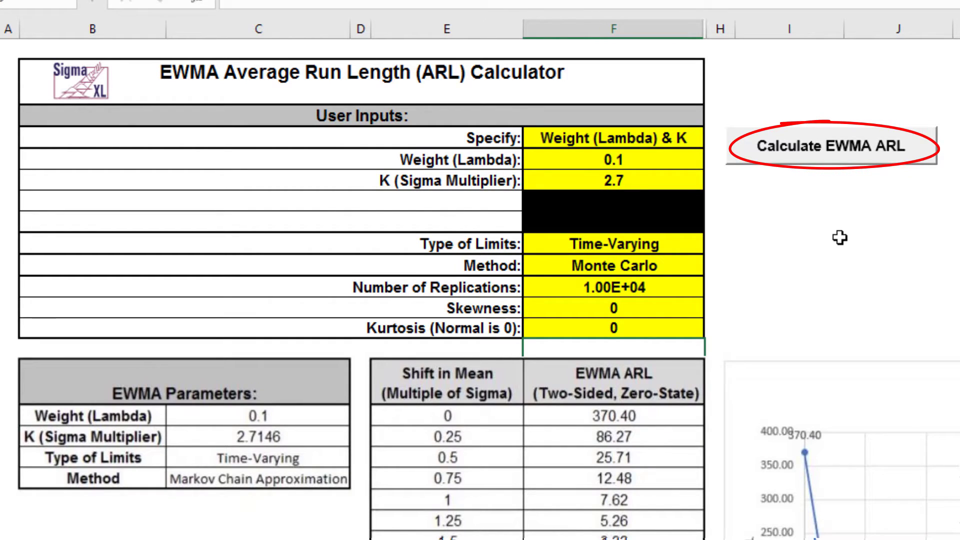
- Calculate the Monte Carlo EWMA ARL and review the run length standard deviation and percentiles table
{"action": "left_click", "coordinate": [882, 157]}
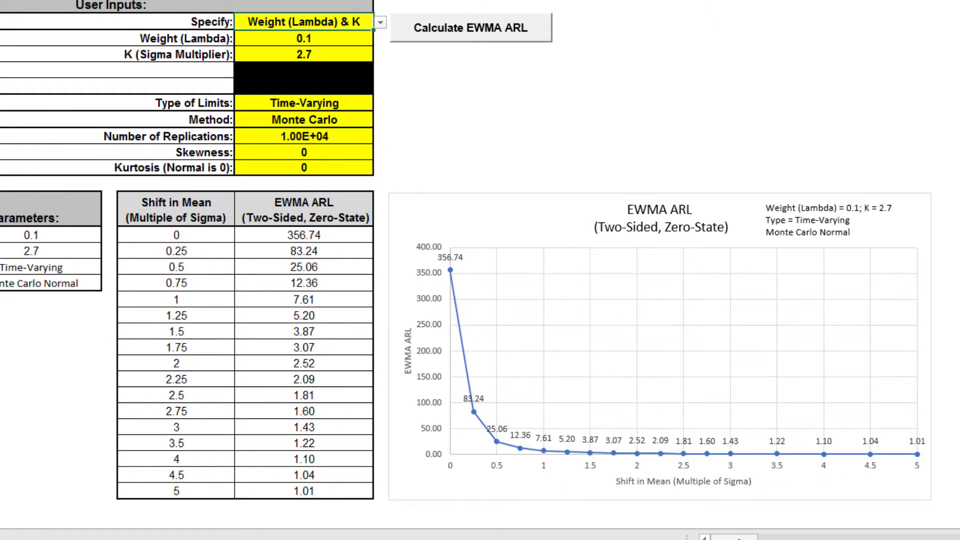
{"action": "left_click_drag", "start_coordinate": [738, 537], "coordinate": [766, 538]}
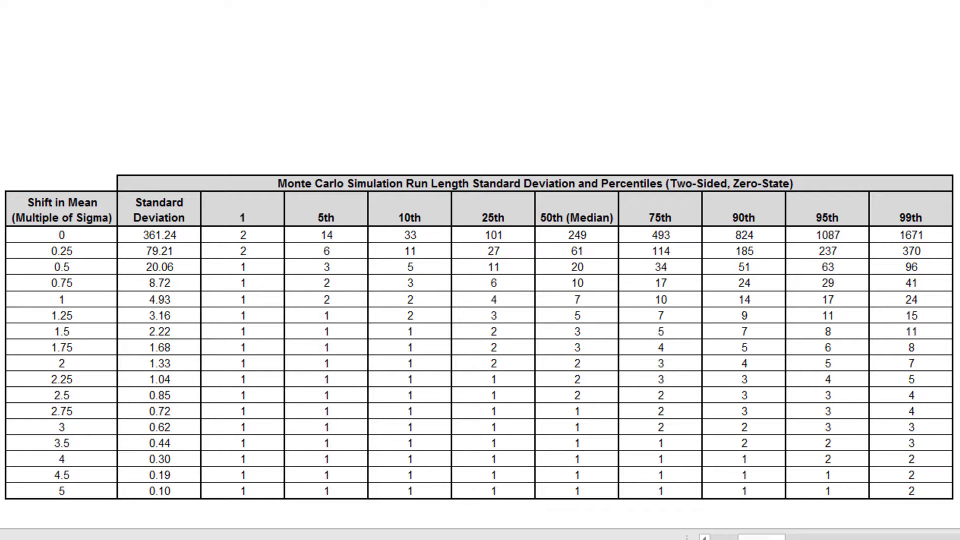
{"action": "left_click_drag", "start_coordinate": [771, 538], "coordinate": [743, 538]}
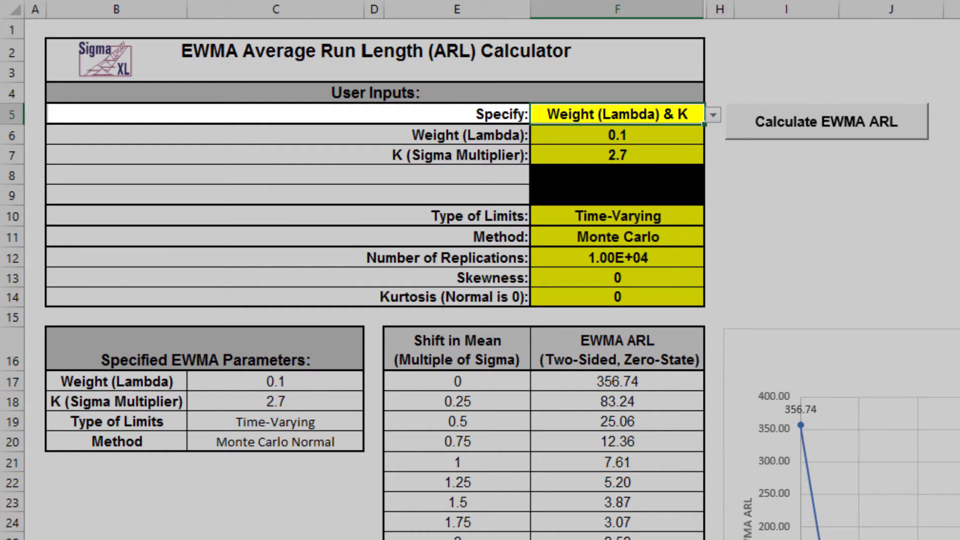
- Specify Weight (Lambda) & ARL0 and set the in-control average run length to 370.4
{"action": "left_click", "coordinate": [712, 117]}
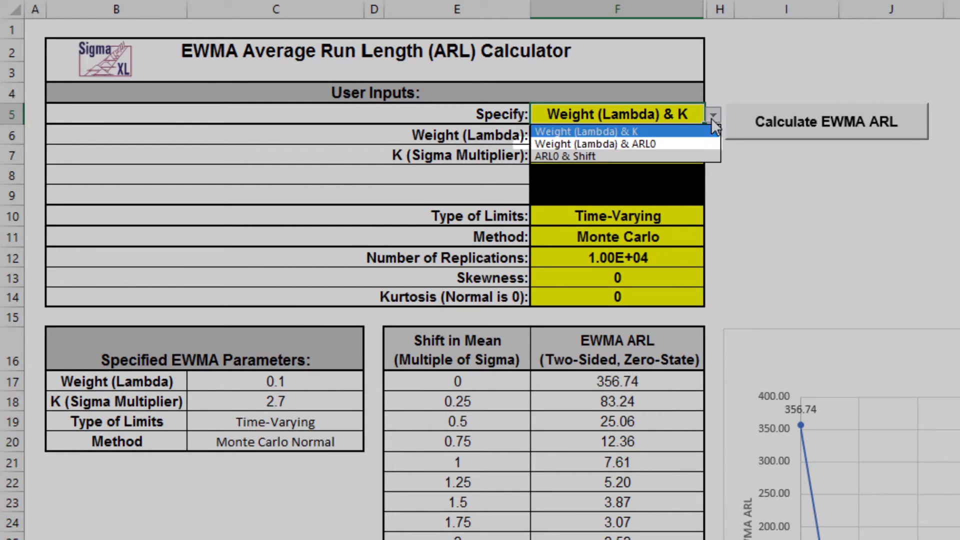
{"action": "left_click", "coordinate": [672, 145]}
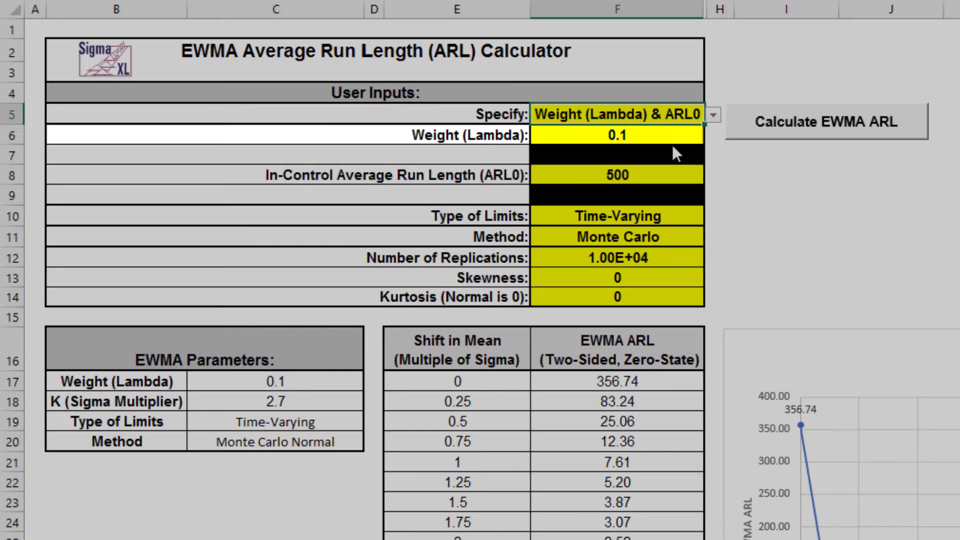
{"action": "left_click", "coordinate": [660, 178]}
{"action": "type", "text": "370"}
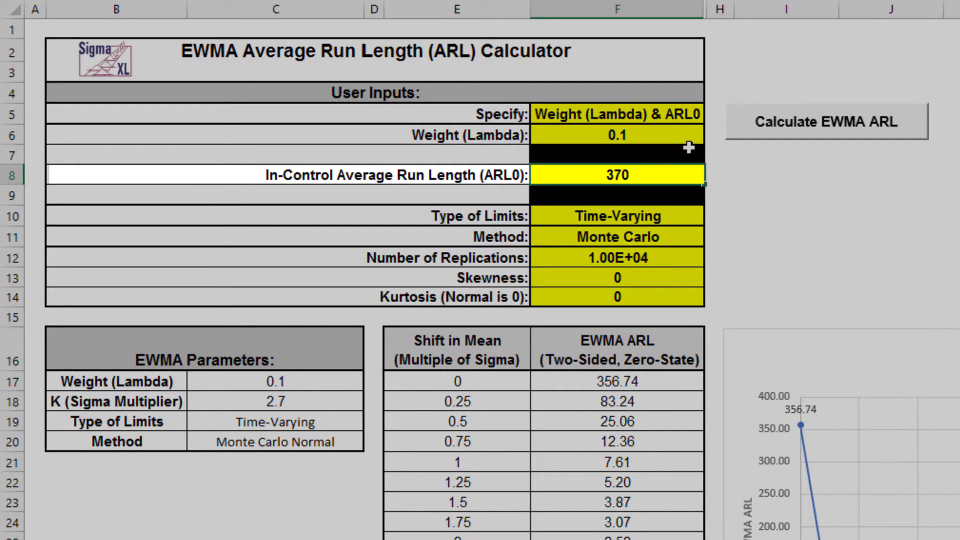
{"action": "type", "text": ".4"}
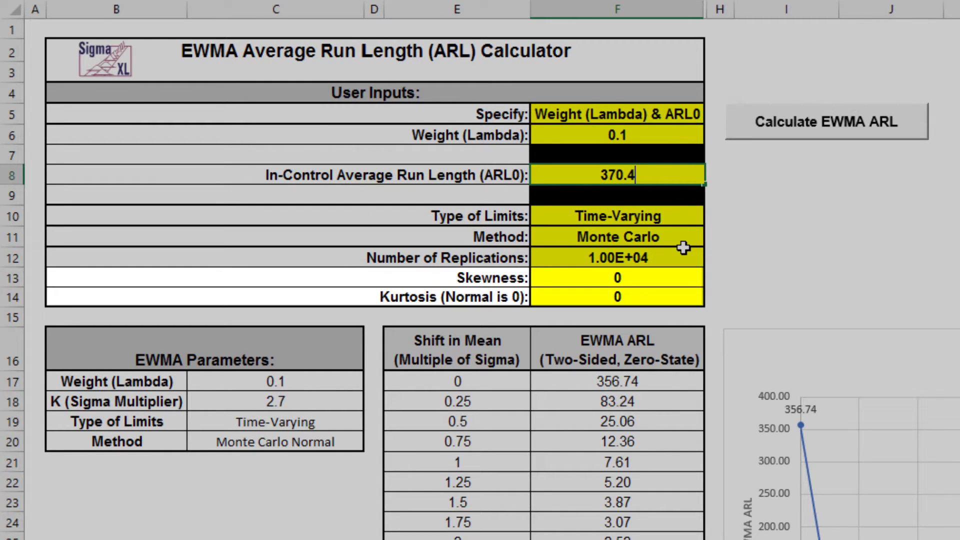
- Set the skewness to 2 and the kurtosis to 6, and calculate the EWMA ARL for this nonnormal case
{"action": "left_click", "coordinate": [693, 273]}
{"action": "type", "text": "2"}
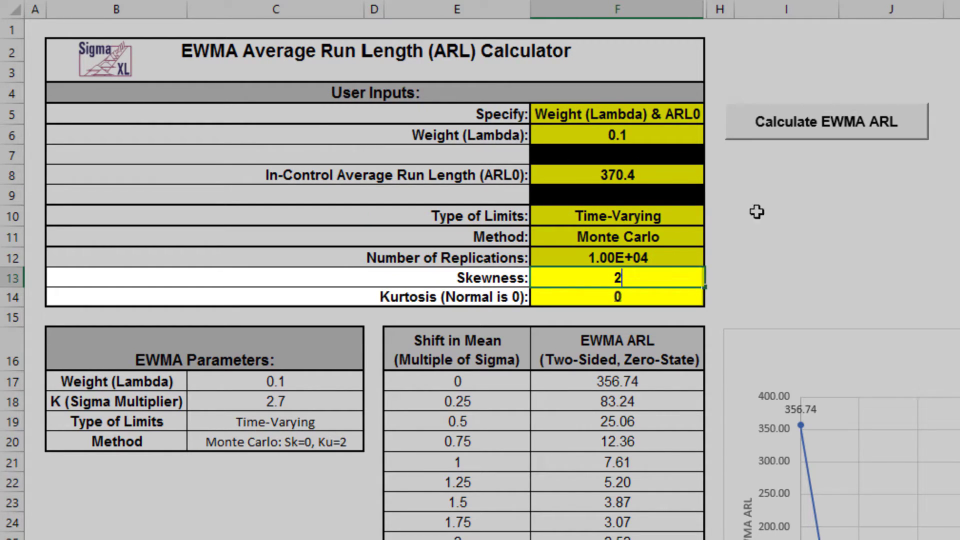
{"action": "left_click", "coordinate": [675, 294]}
{"action": "type", "text": "6"}
{"action": "left_click", "coordinate": [712, 244]}
{"action": "left_click", "coordinate": [840, 198]}
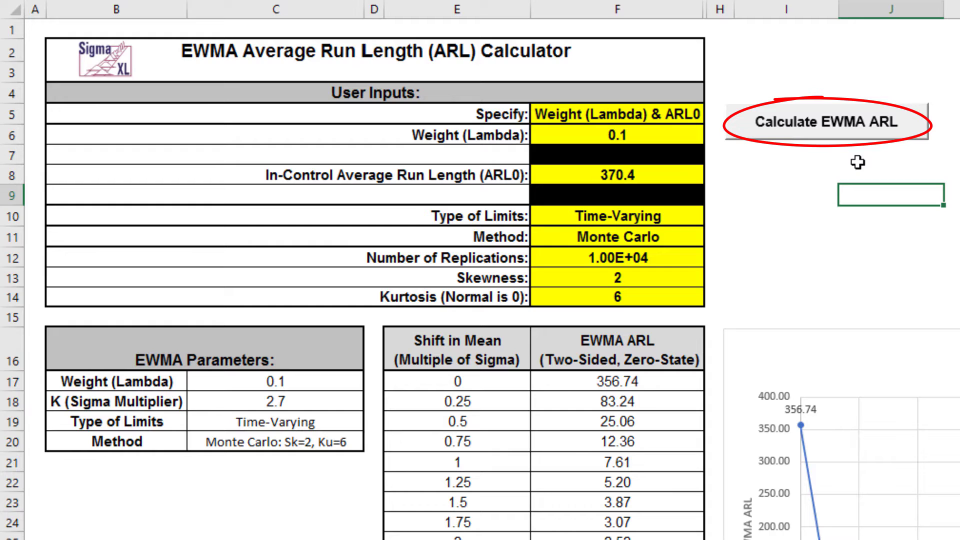
{"action": "left_click", "coordinate": [886, 131]}
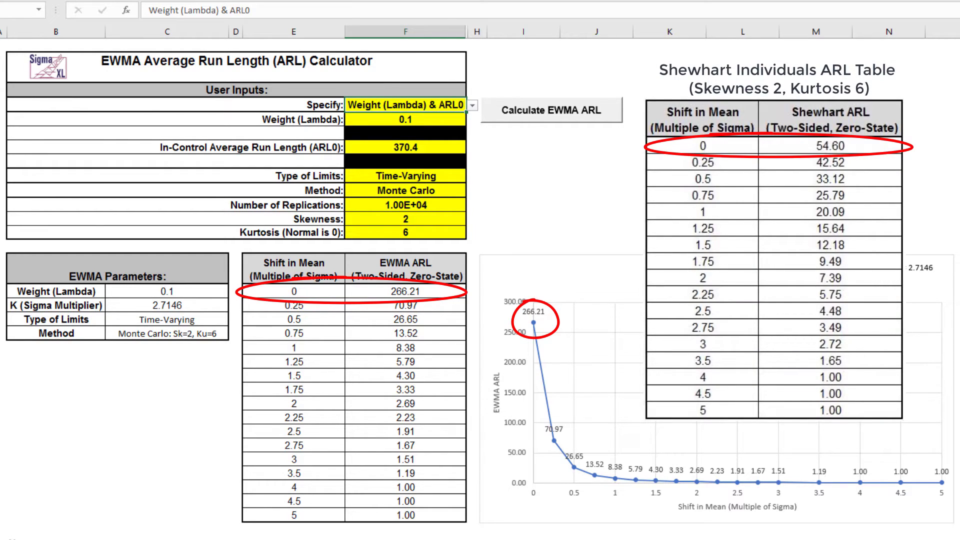
{"action": "left_click_drag", "start_coordinate": [480, 512], "coordinate": [519, 512]}
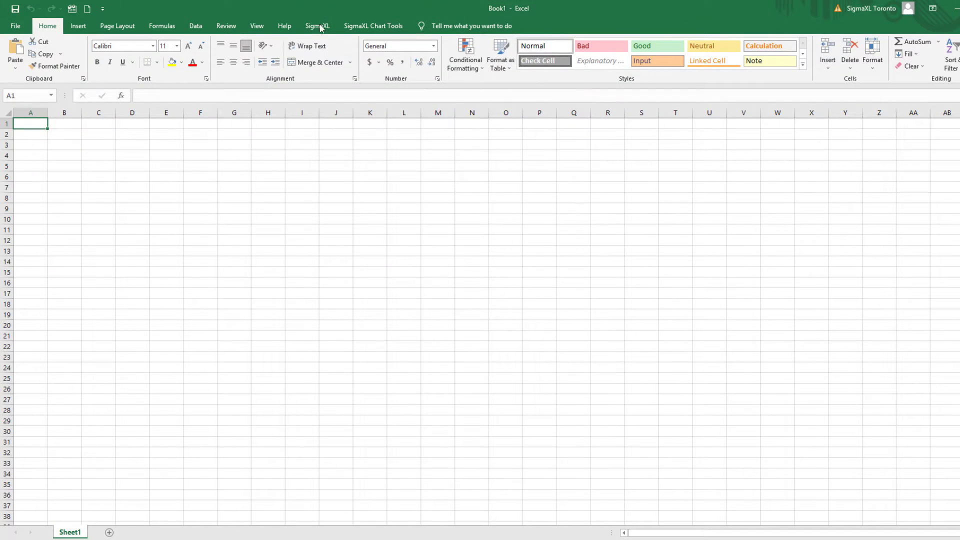
- Open the SigmaXL CUSUM ARL calculator template from the blank Book1 workbook
{"action": "left_click", "coordinate": [319, 28]}
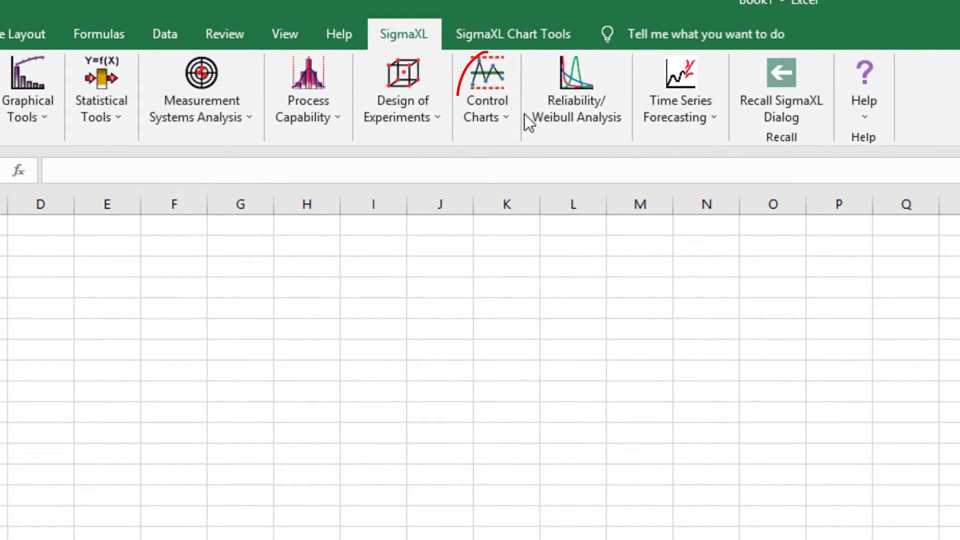
{"action": "left_click", "coordinate": [368, 69]}
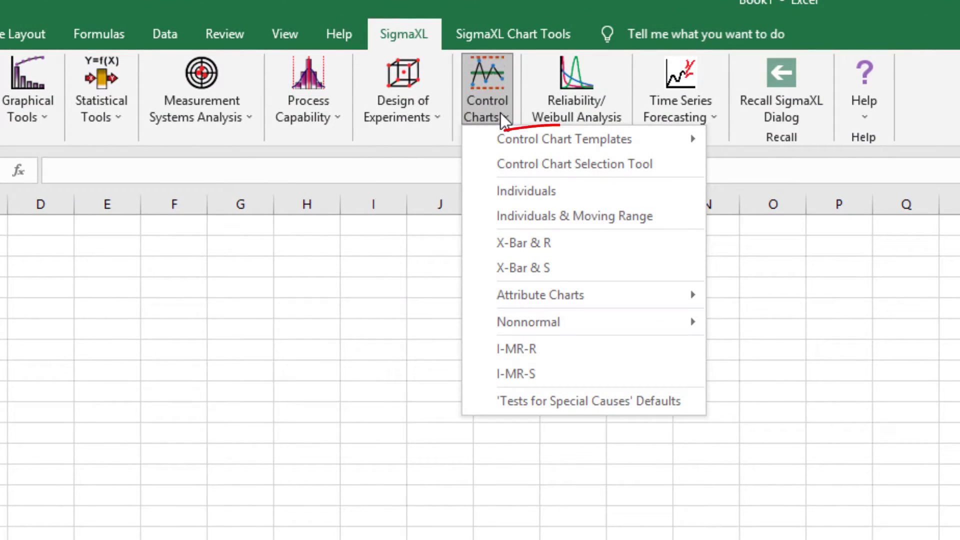
{"action": "mouse_move", "coordinate": [516, 143]}
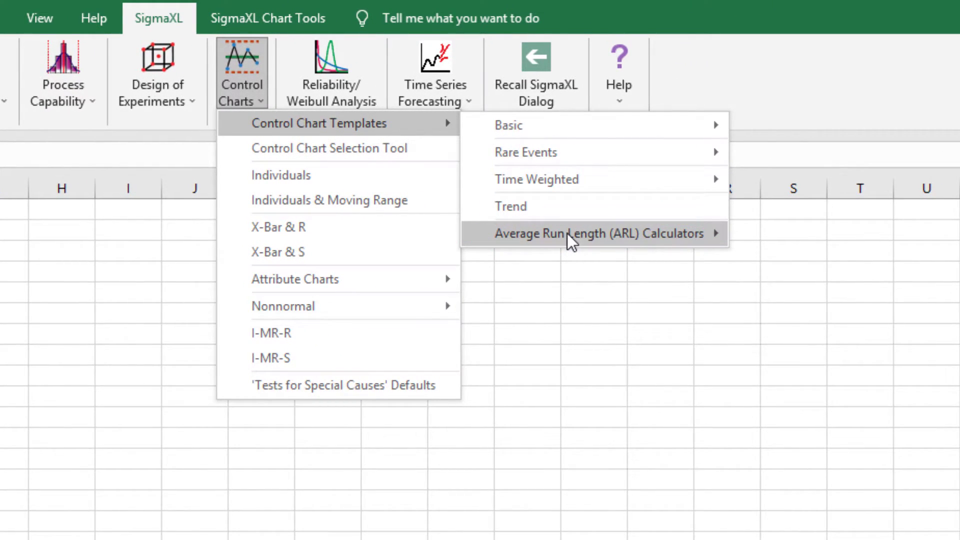
{"action": "mouse_move", "coordinate": [570, 233]}
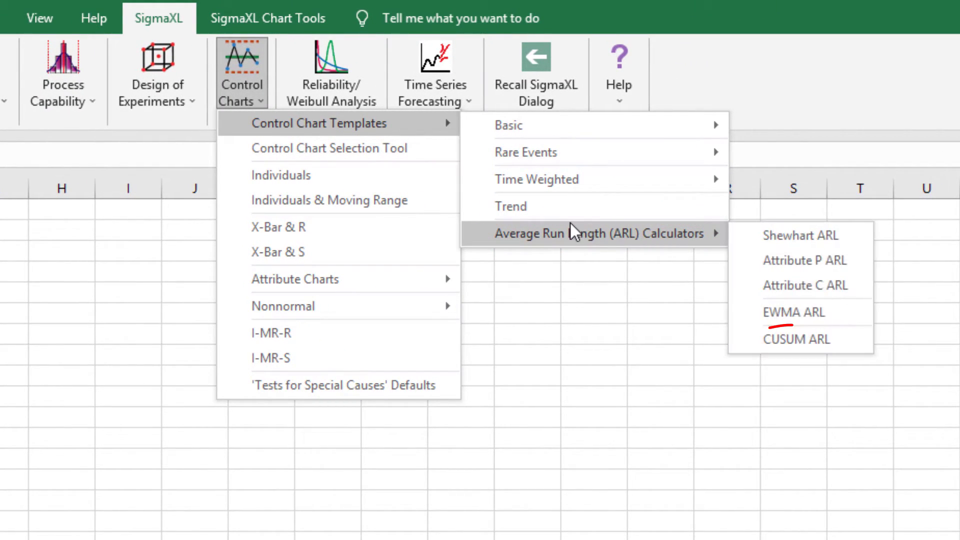
{"action": "left_click", "coordinate": [838, 345]}
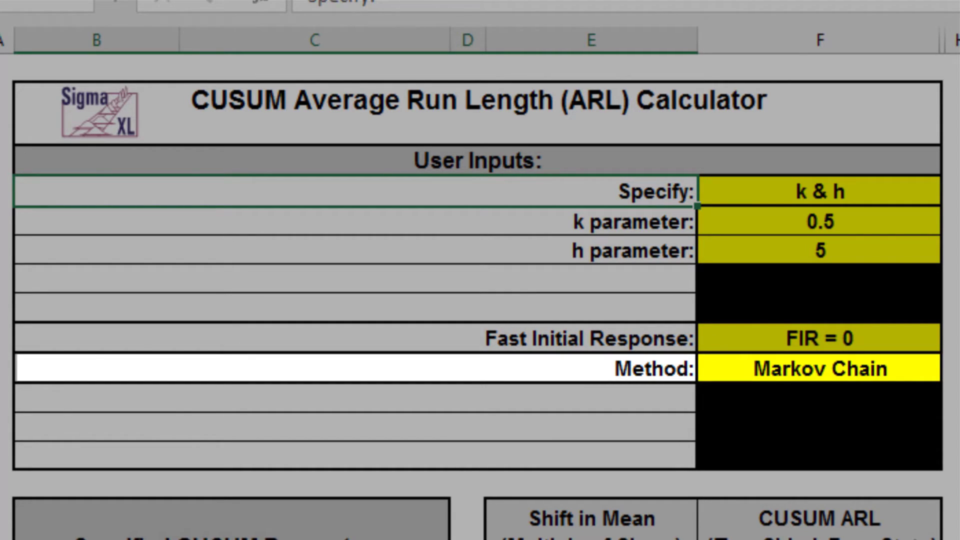
- Switch the CUSUM method to Monte Carlo to view its additional inputs, and return it to Markov Chain
{"action": "left_click", "coordinate": [915, 370]}
{"action": "left_click", "coordinate": [953, 369]}
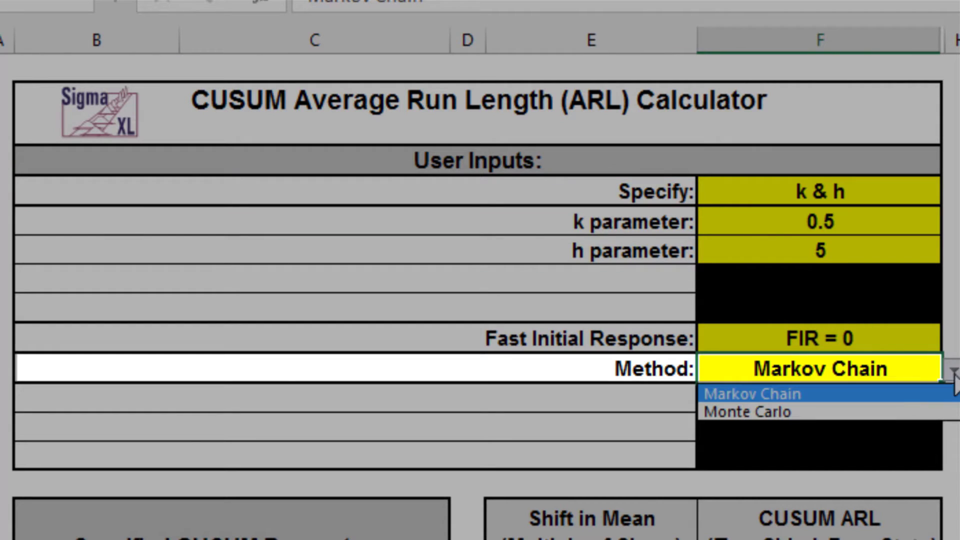
{"action": "left_click", "coordinate": [892, 413]}
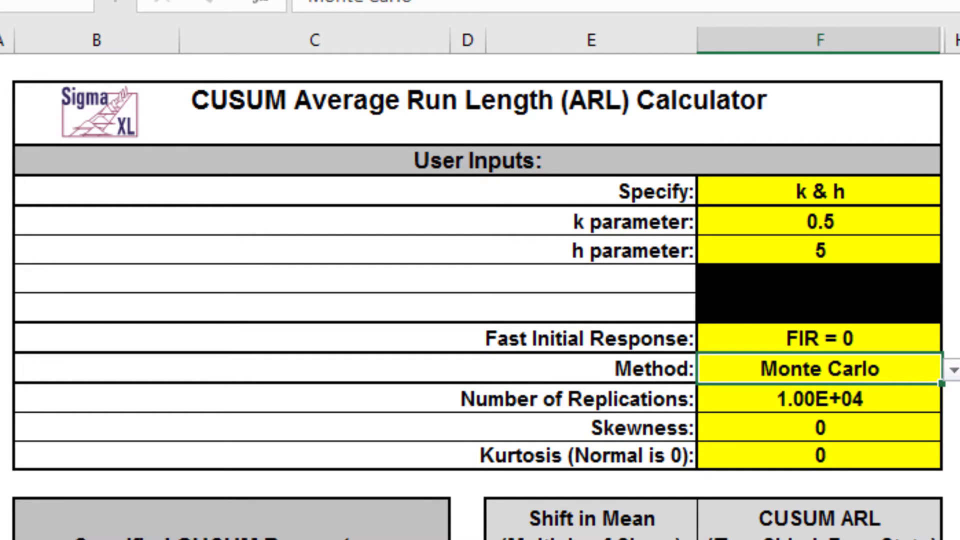
{"action": "left_click", "coordinate": [953, 370]}
{"action": "left_click", "coordinate": [925, 389]}
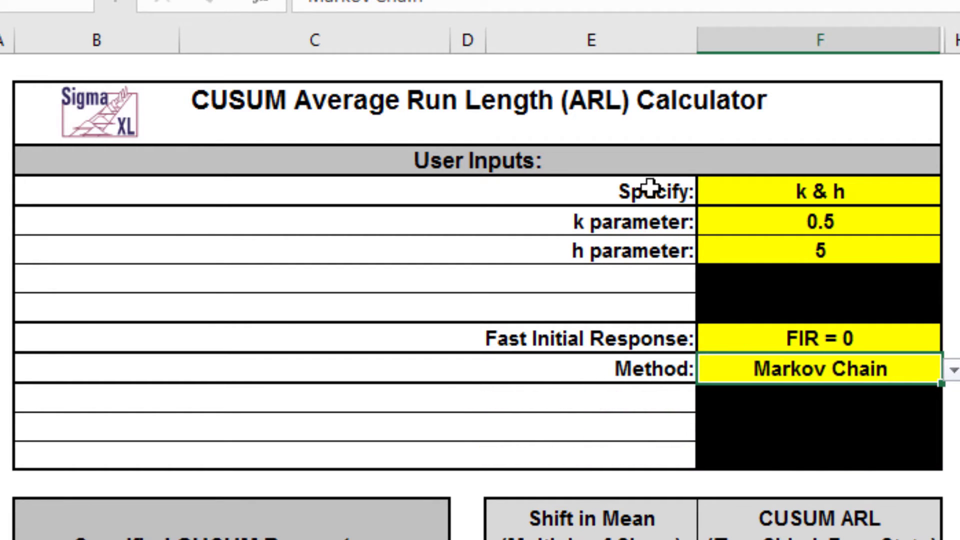
- Calculate the CUSUM ARL for k 0.5 and h 5 with FIR = 0 and the Markov Chain method
{"action": "left_click", "coordinate": [649, 190]}
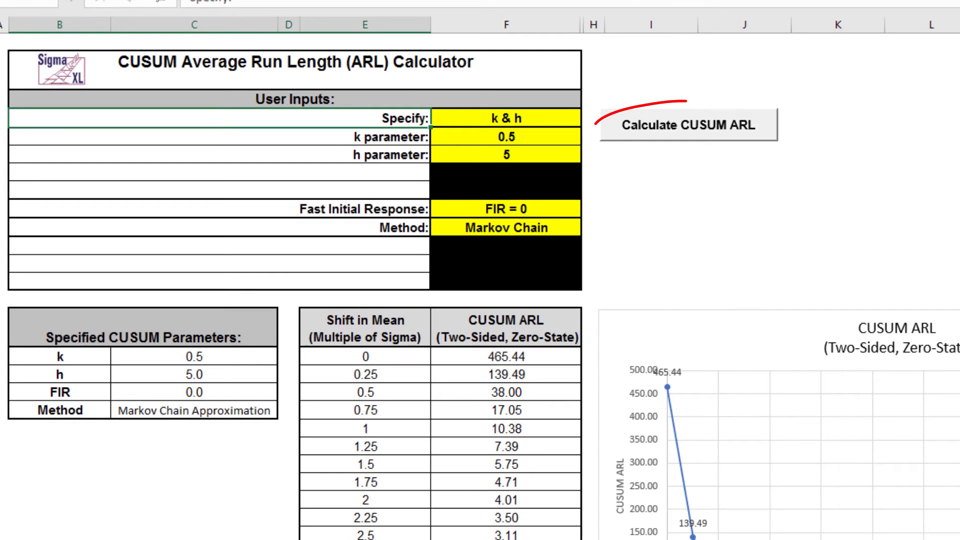
{"action": "left_click", "coordinate": [740, 136]}
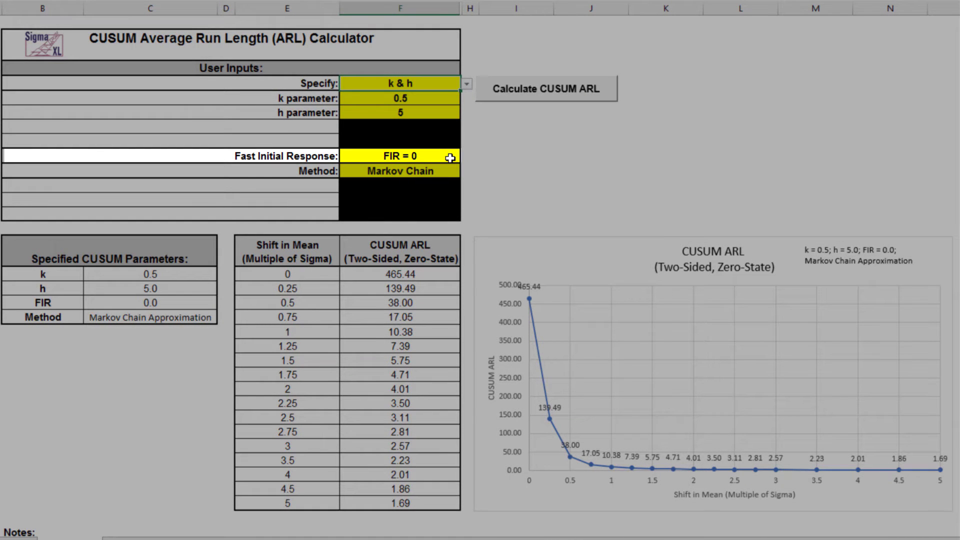
- Set the CUSUM Fast Initial Response to FIR = h/2
{"action": "left_click", "coordinate": [449, 158]}
{"action": "left_click", "coordinate": [467, 157]}
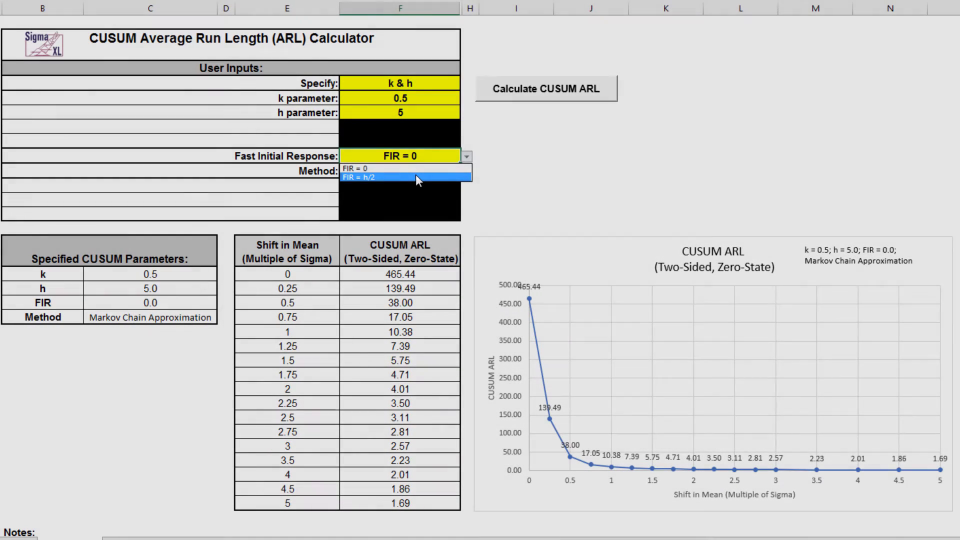
{"action": "left_click", "coordinate": [415, 177]}
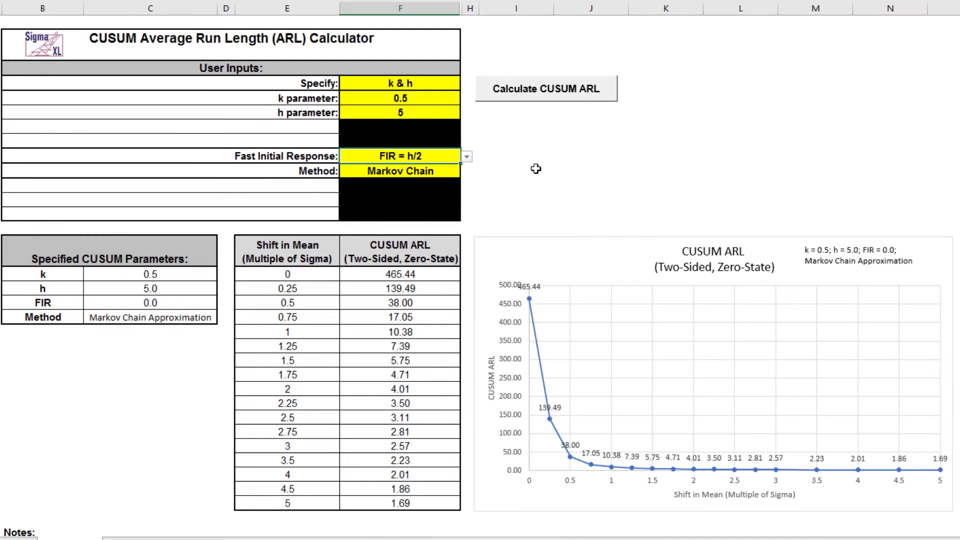
- Calculate the CUSUM ARL for k 0.5 and h 5 with FIR = h/2
{"action": "left_click", "coordinate": [573, 100]}
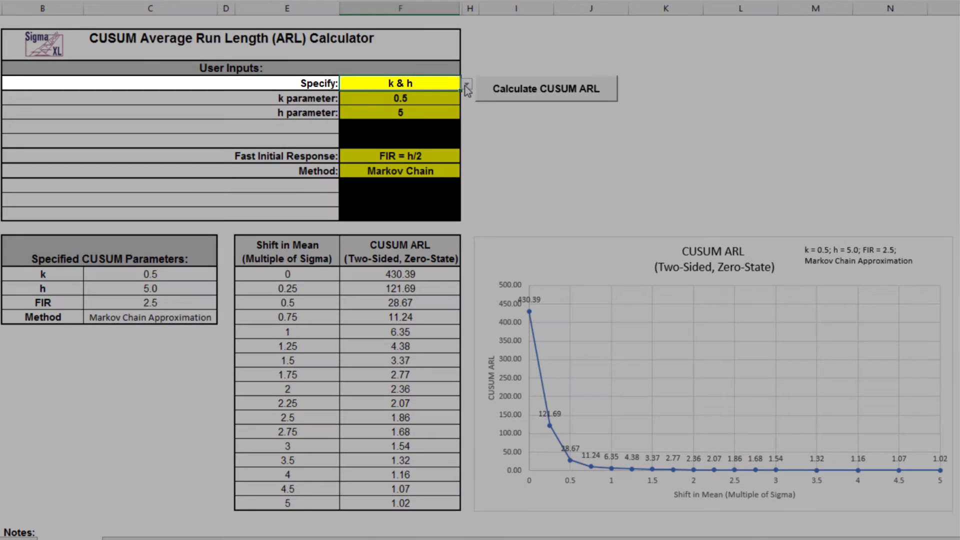
- Switch the specified inputs to k & ARL0 with FIR = 0, and calculate the CUSUM ARL
{"action": "left_click", "coordinate": [466, 84]}
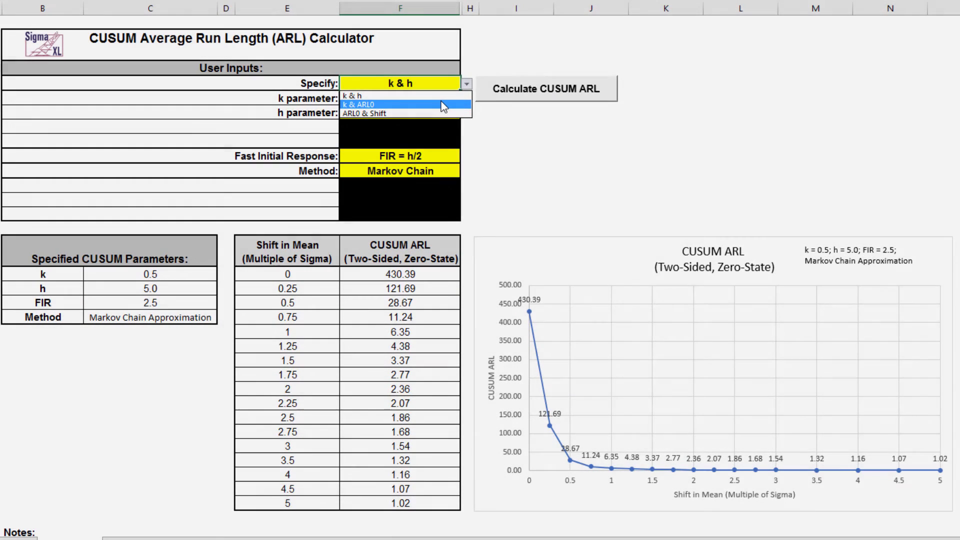
{"action": "left_click", "coordinate": [441, 104]}
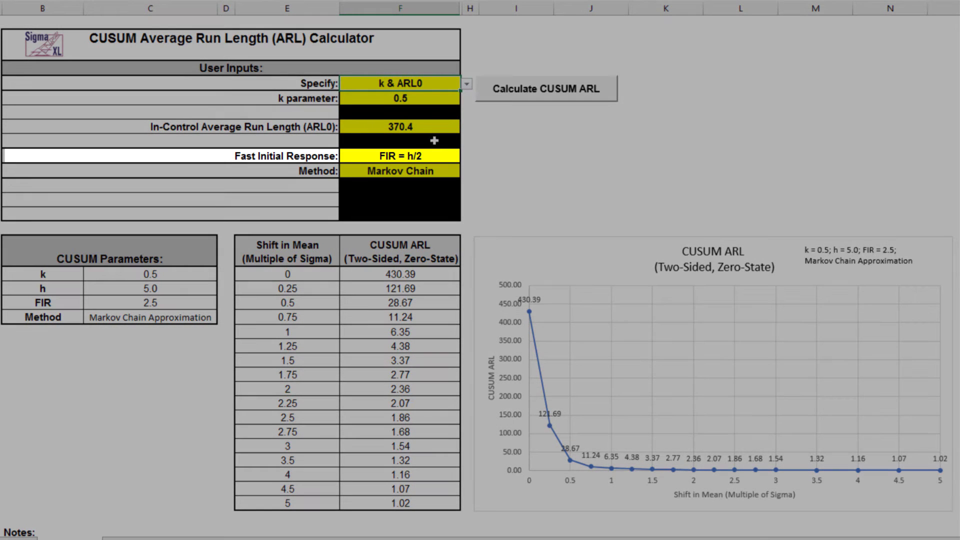
{"action": "left_click", "coordinate": [440, 156]}
{"action": "left_click", "coordinate": [466, 158]}
{"action": "left_click", "coordinate": [436, 166]}
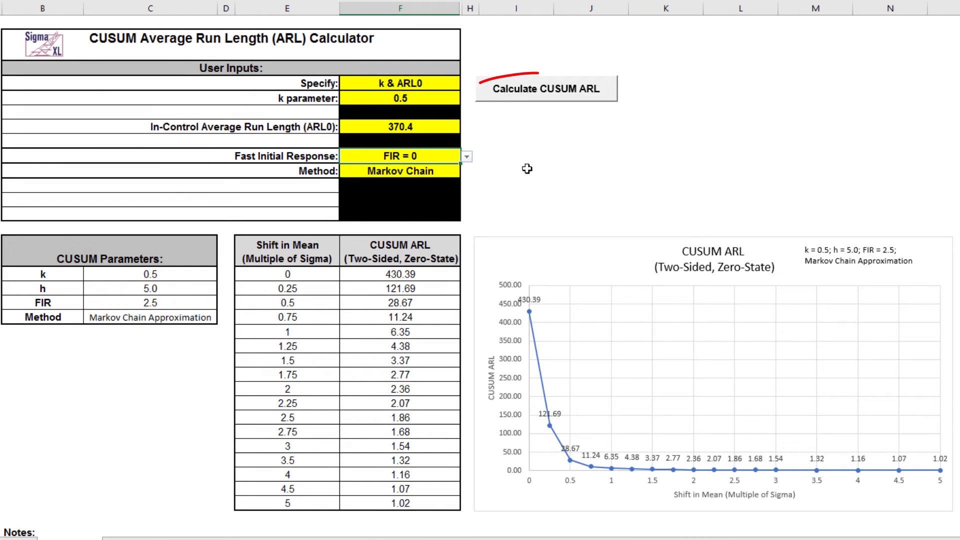
{"action": "left_click", "coordinate": [599, 90]}
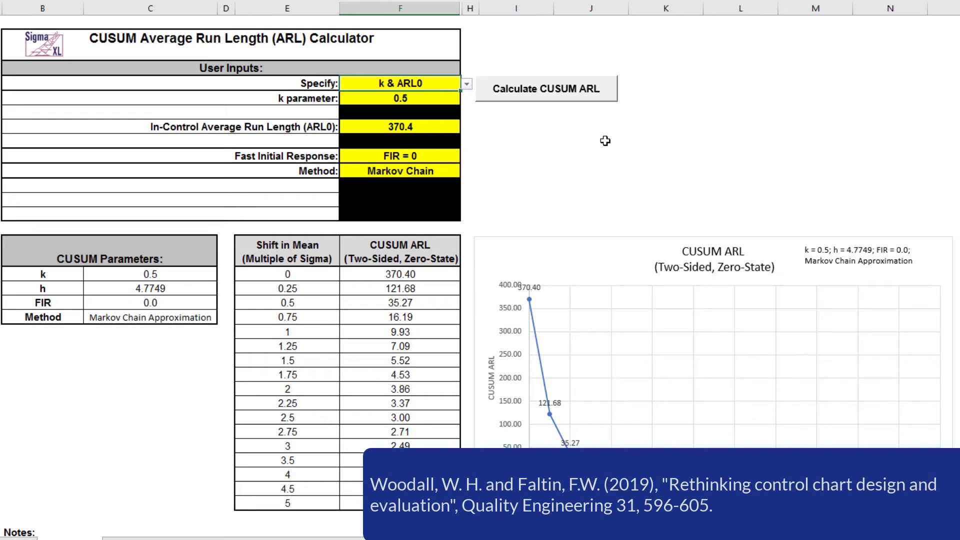
- Specify k & h with k 0.9 and h 4.65, and calculate the CUSUM ARL
{"action": "left_click", "coordinate": [466, 85]}
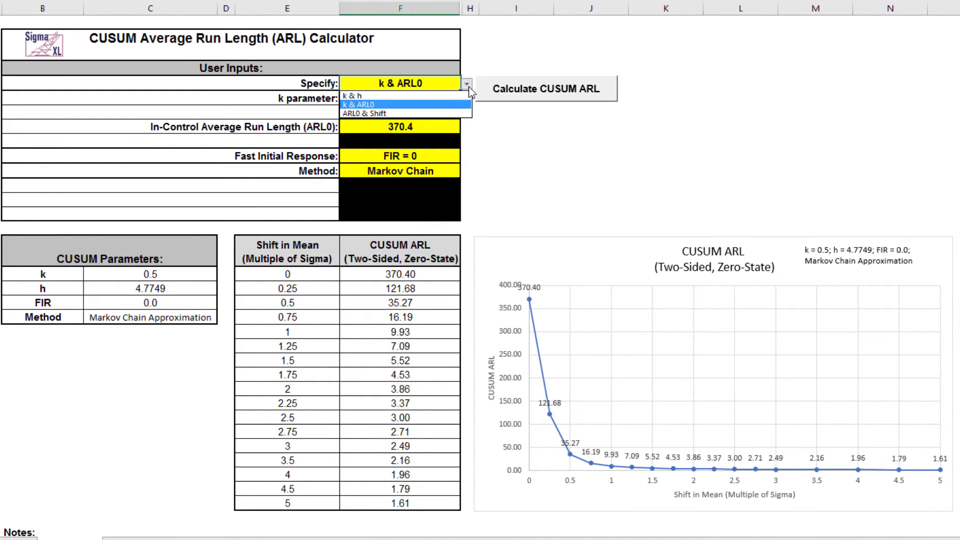
{"action": "left_click", "coordinate": [454, 95]}
{"action": "left_click", "coordinate": [448, 98]}
{"action": "key", "text": "BackSpace"}
{"action": "type", "text": "0.5"}
{"action": "double_click", "coordinate": [430, 97]}
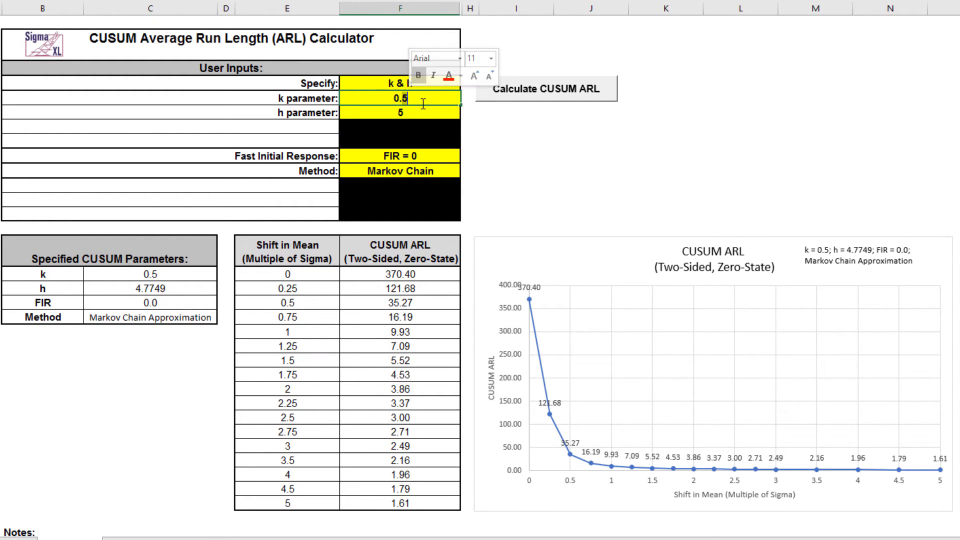
{"action": "type", "text": "9"}
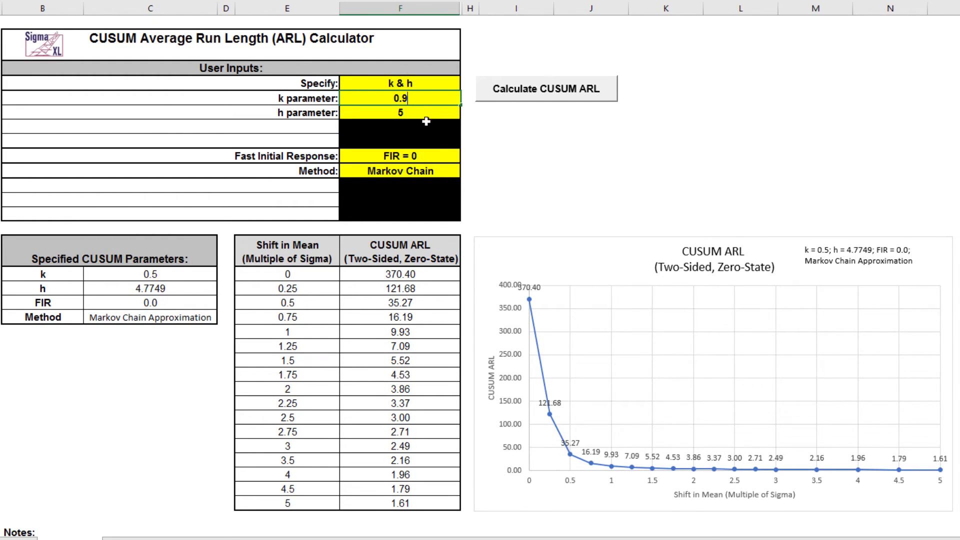
{"action": "left_click", "coordinate": [420, 111]}
{"action": "type", "text": "4.65"}
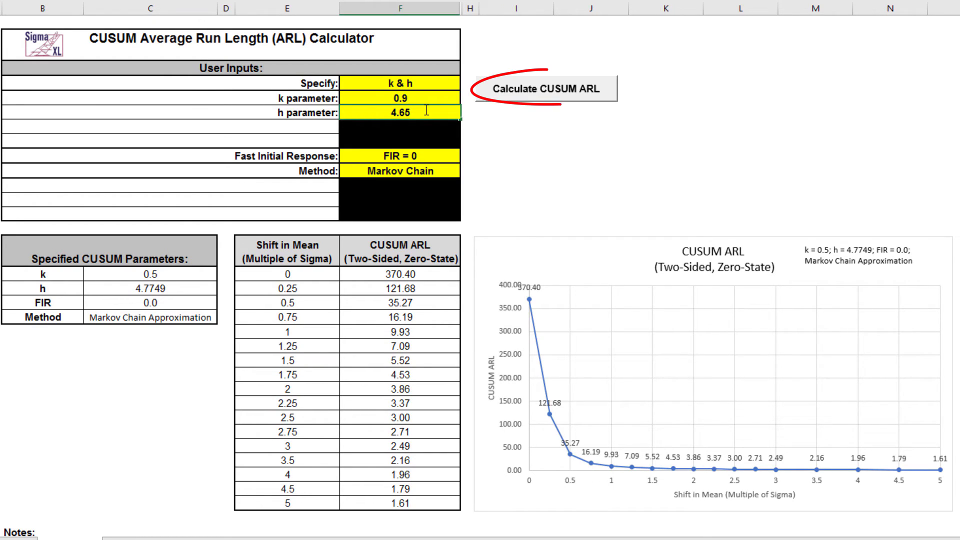
{"action": "left_click", "coordinate": [580, 99]}
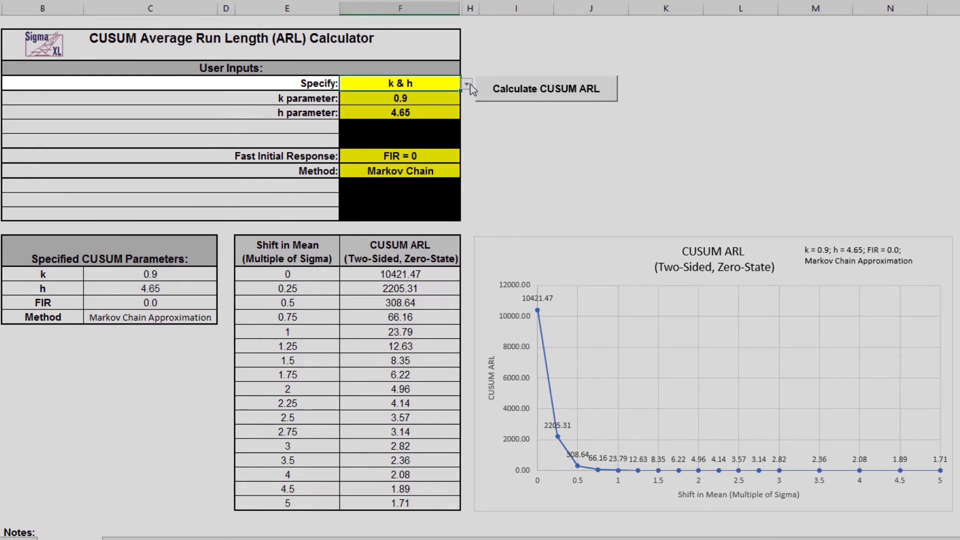
- Switch the specified inputs back to k & ARL0 and set the k parameter to 0.5
{"action": "left_click", "coordinate": [468, 85]}
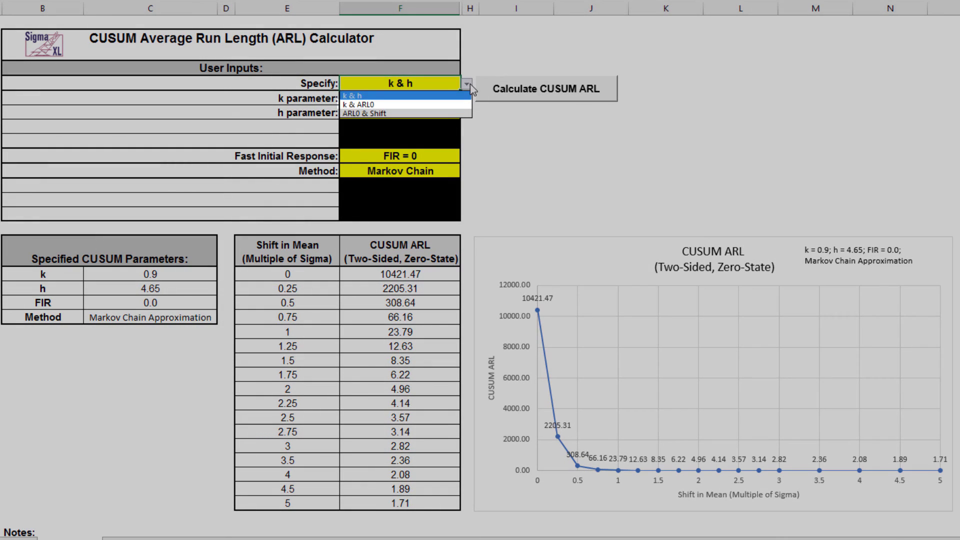
{"action": "left_click", "coordinate": [440, 104]}
{"action": "type", "text": "0.5"}
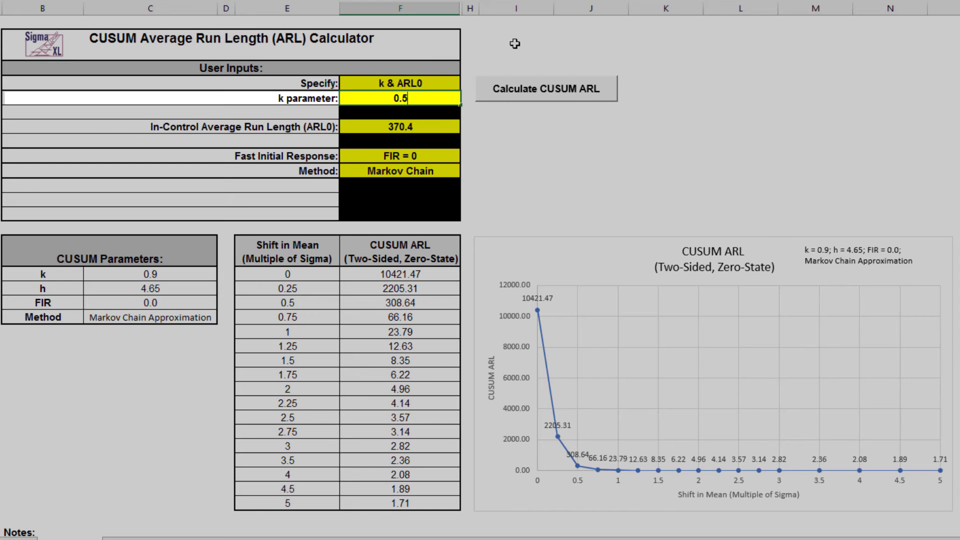
{"action": "key", "text": "Return"}
{"action": "key", "text": "Return"}
- Calculate the CUSUM ARL by Monte Carlo with skewness 2 and kurtosis 6, and show the run length standard deviation and percentiles table
{"action": "left_click", "coordinate": [467, 172]}
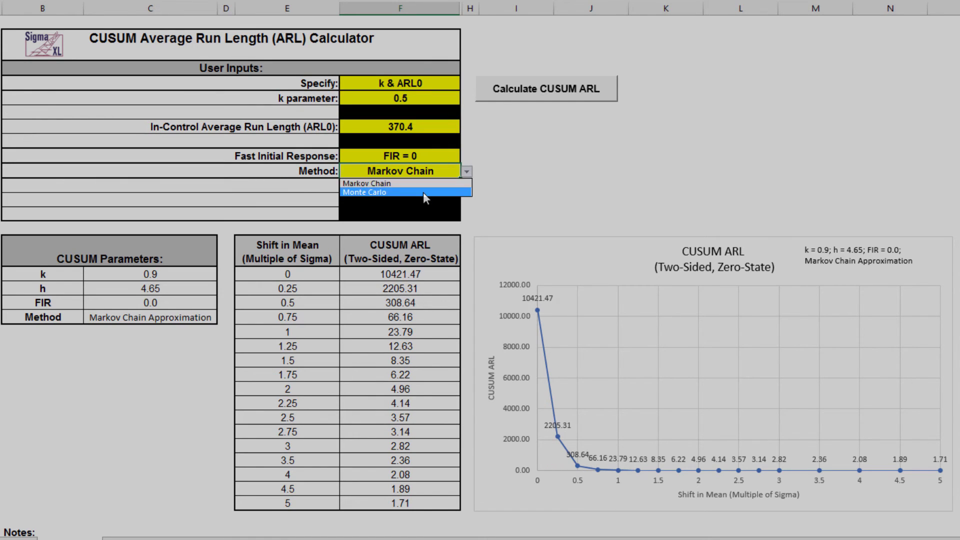
{"action": "left_click", "coordinate": [422, 192]}
{"action": "left_click", "coordinate": [450, 200]}
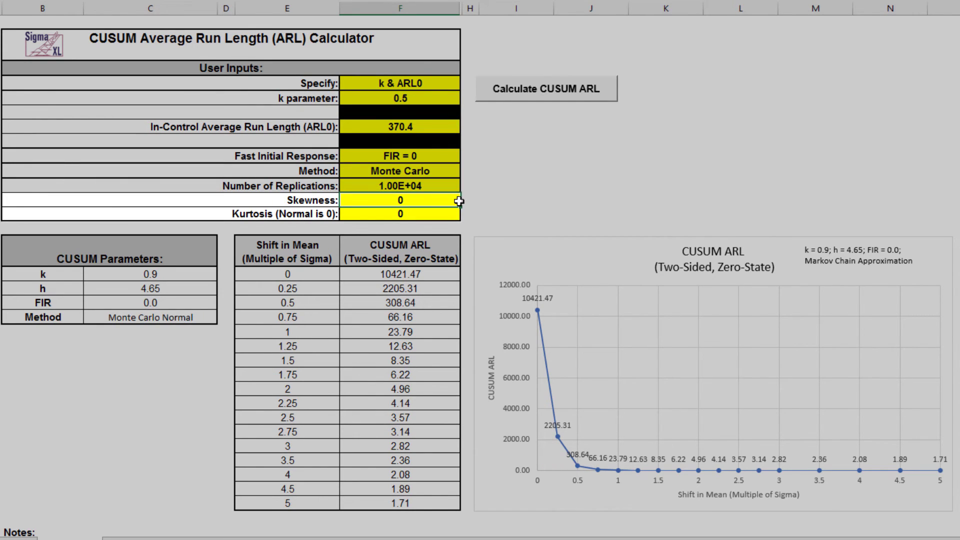
{"action": "type", "text": "2"}
{"action": "left_click", "coordinate": [446, 215]}
{"action": "type", "text": "6"}
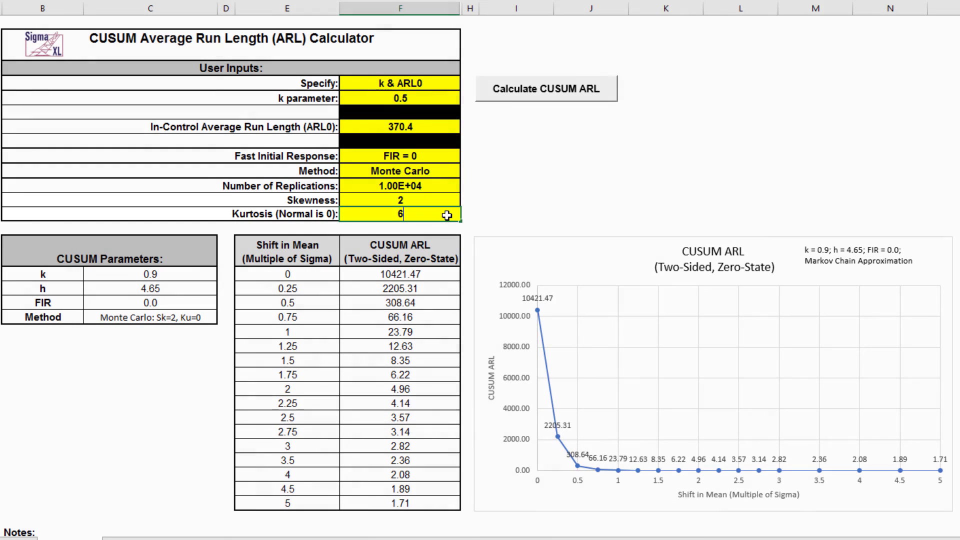
{"action": "left_click", "coordinate": [552, 95]}
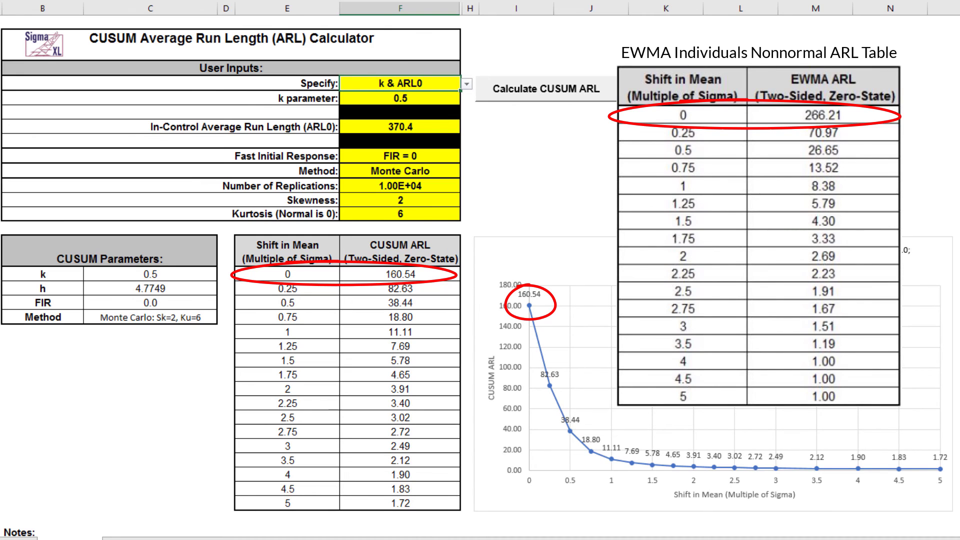
{"action": "scroll", "coordinate": [480, 350], "scroll_direction": "right", "scroll_amount": 10}
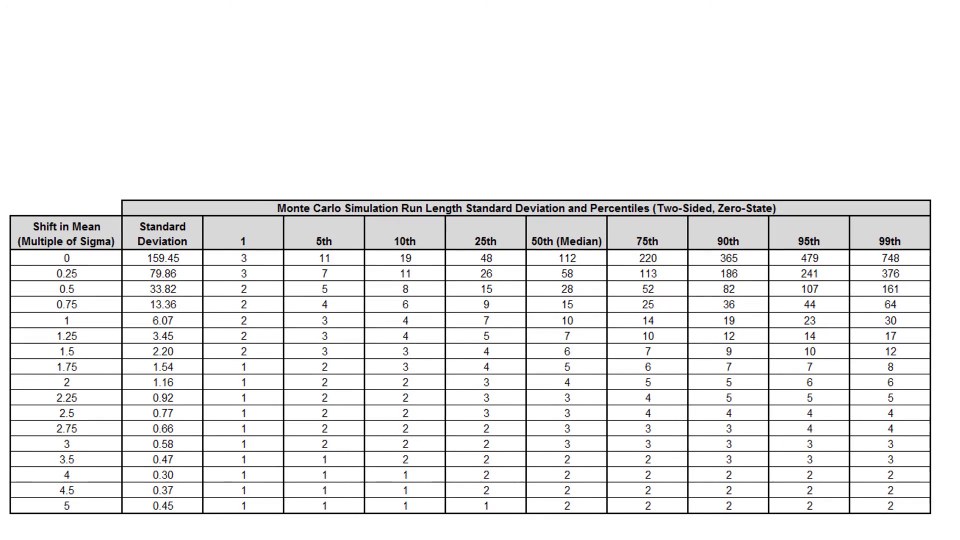